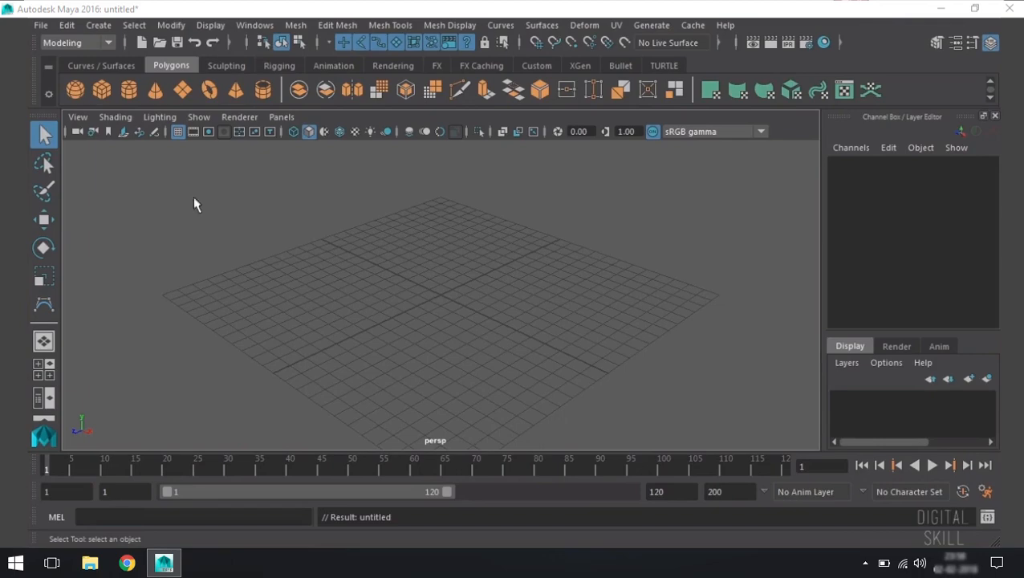
Create a polygon sphere primitive and frame it in the perspective view.
left_click(97, 25)
mouse_move(143, 80)
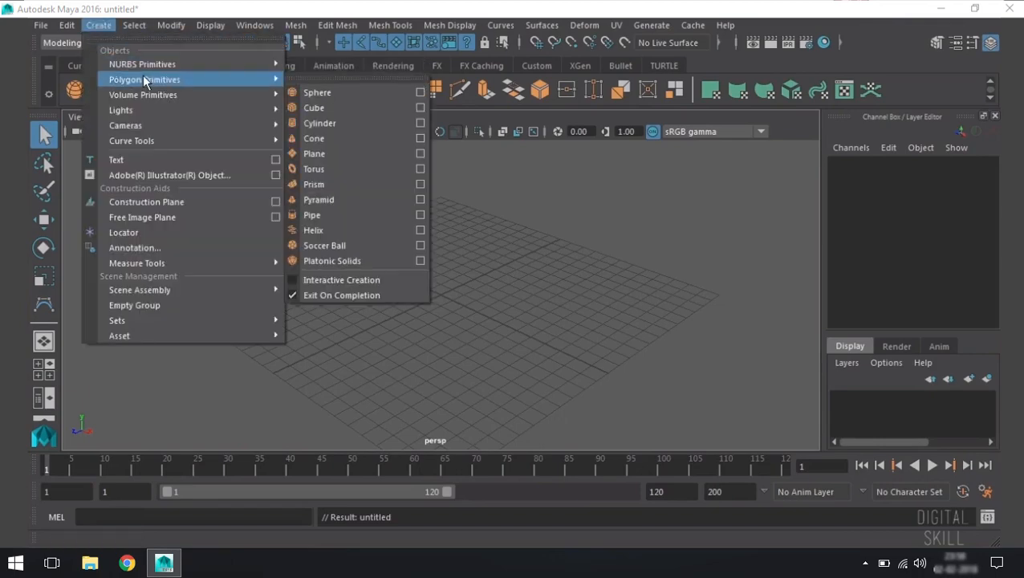
left_click(319, 93)
key("f")
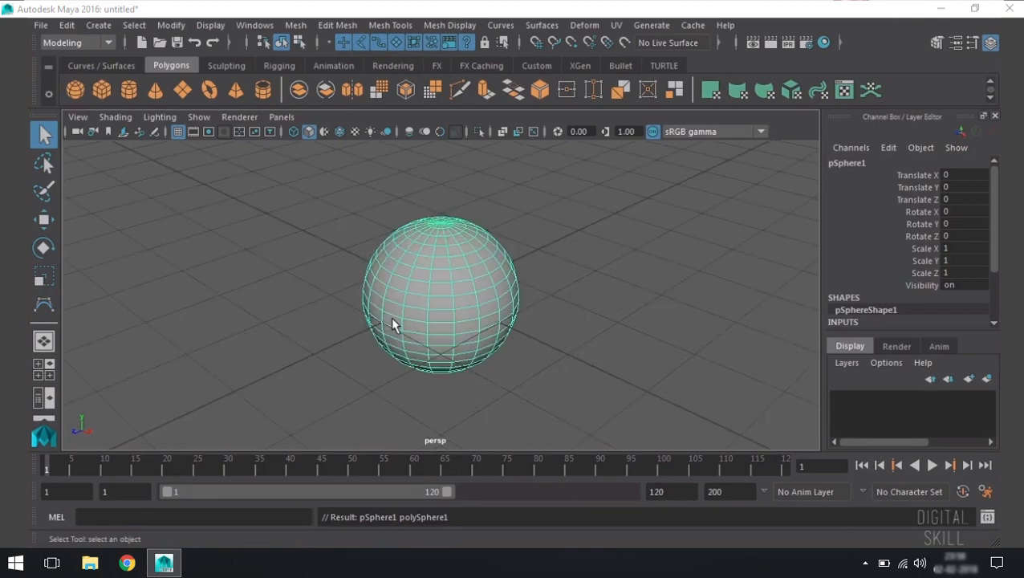
Switch the sphere to vertex component mode.
left_click_drag(286, 279, 350, 250, "alt")
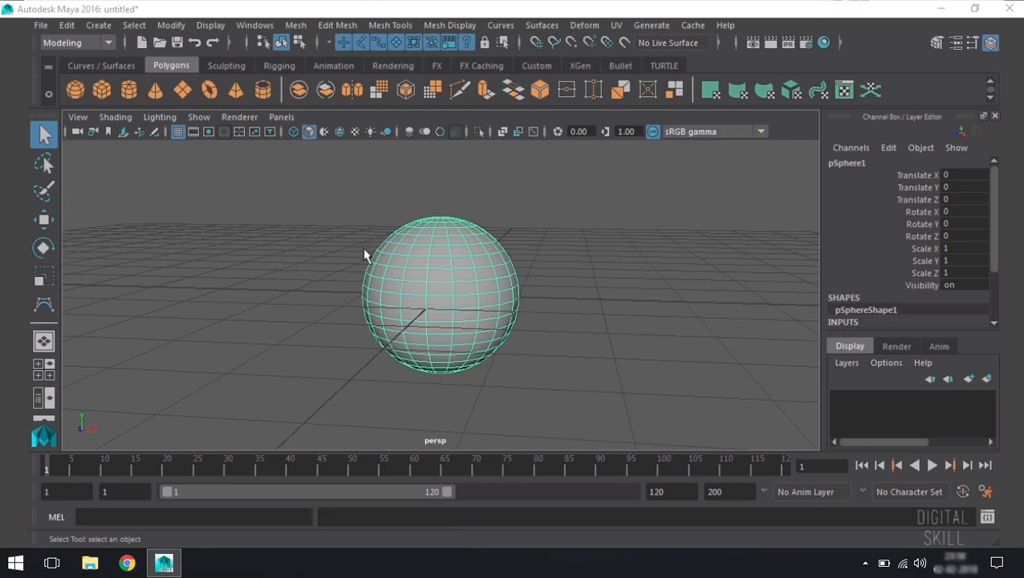
right_click_drag(293, 242, 521, 278, "alt")
scroll(504, 319, "up", 2)
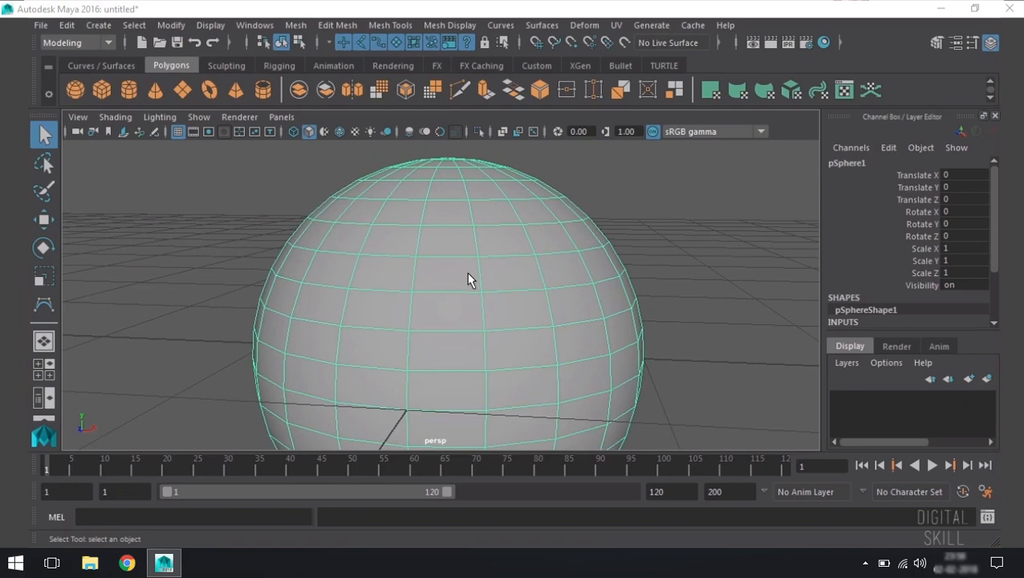
right_click(447, 225)
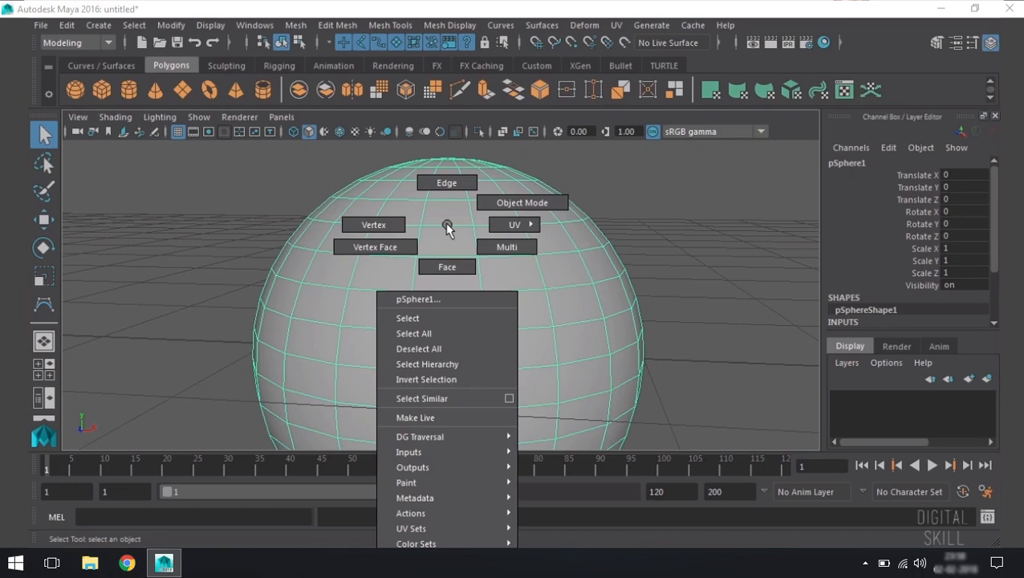
right_click_drag(447, 228, 367, 224)
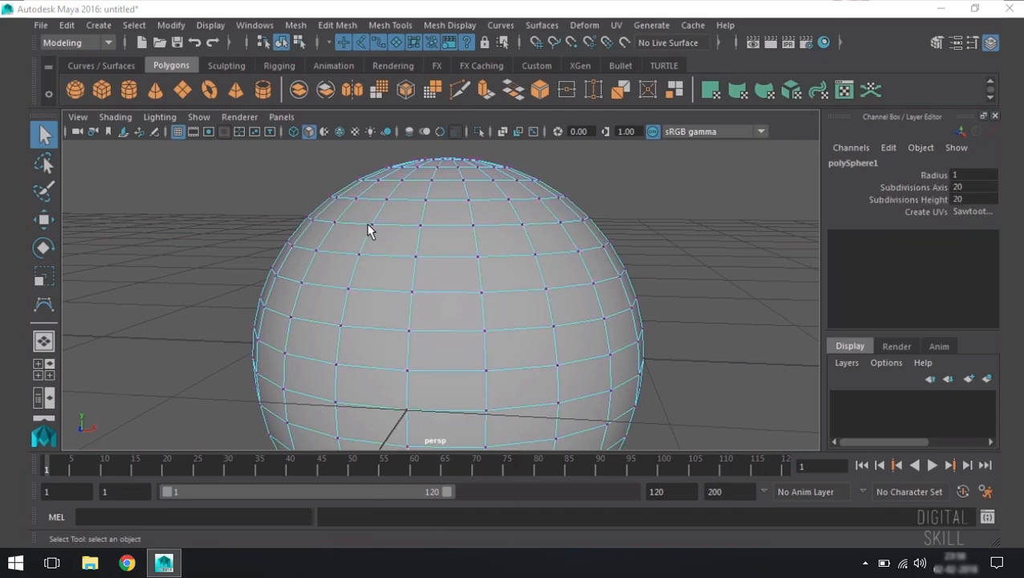
left_click_drag(204, 199, 224, 208, "alt")
scroll(231, 215, "up", 4)
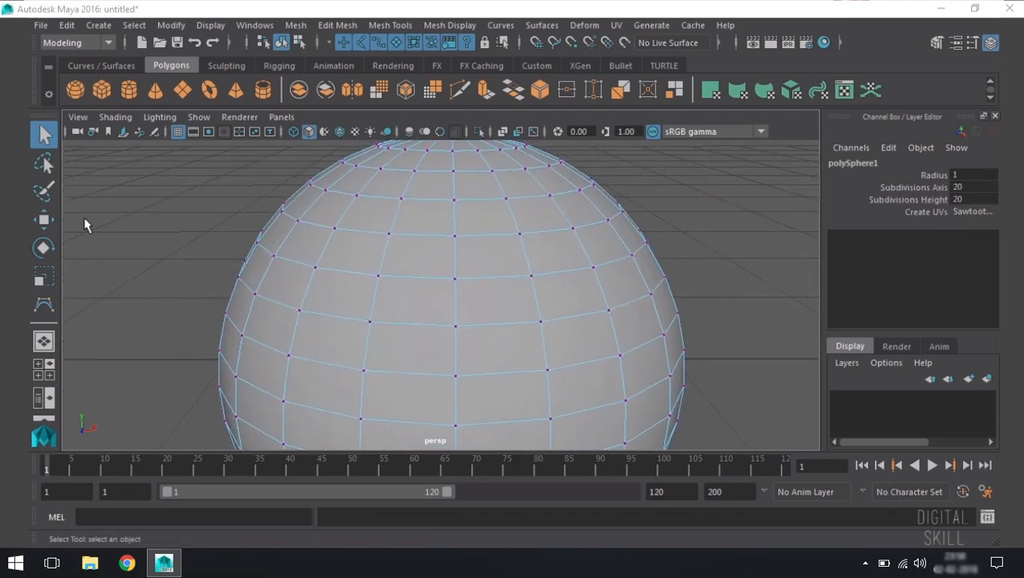
Open the Move tool's settings and set Symmetry to Off.
double_click(44, 219)
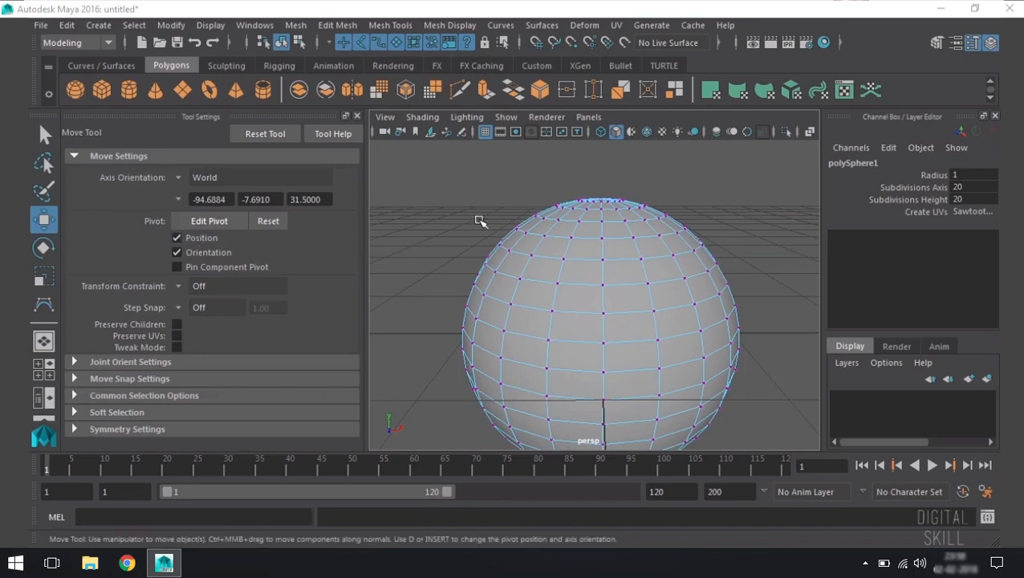
left_click_drag(480, 222, 526, 263, "alt")
right_click_drag(526, 264, 582, 307, "alt")
middle_click_drag(639, 214, 616, 235, "alt")
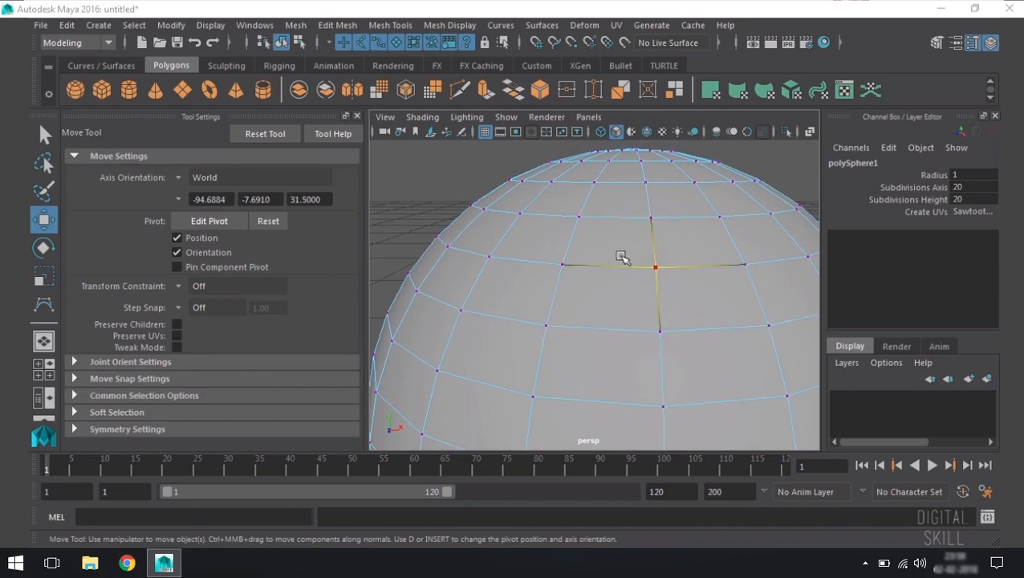
left_click(128, 428)
scroll(168, 389, "down", 3)
left_click(185, 313)
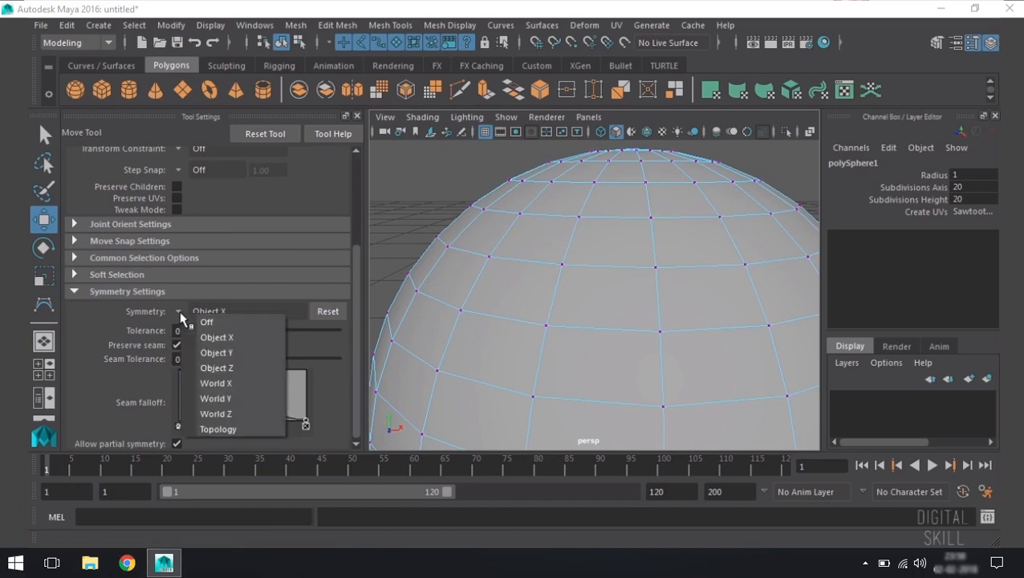
left_click(201, 322)
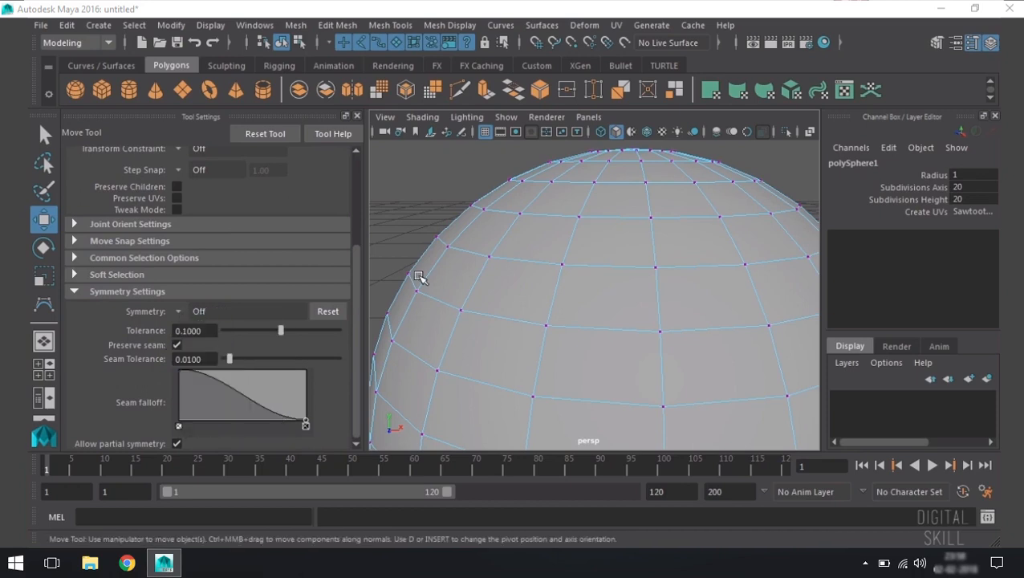
Turn off Soft Select for the Move tool and close its settings.
left_click(144, 275)
left_click(178, 294)
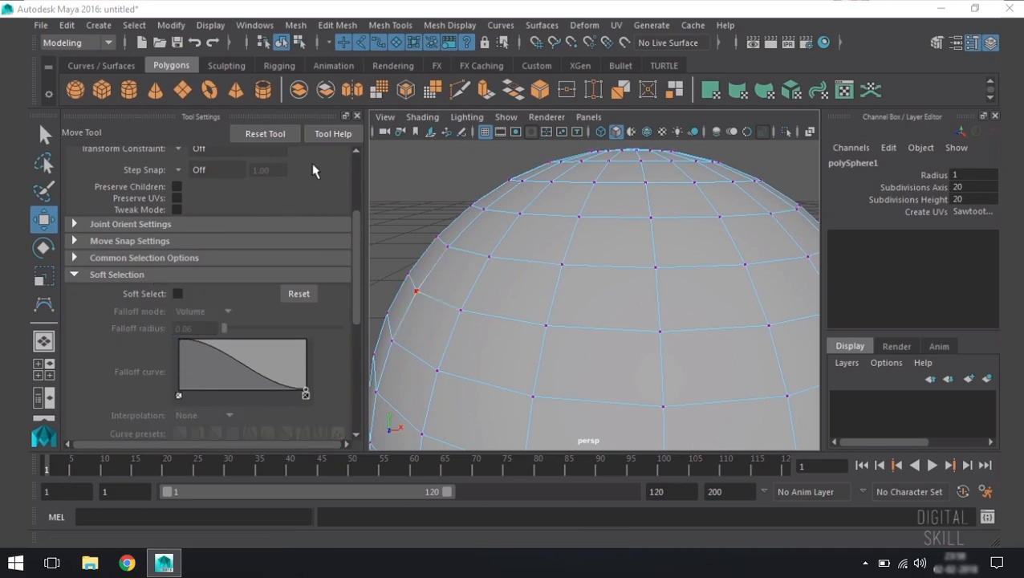
left_click(357, 116)
Select a single vertex on the sphere's upper front and move it slightly.
scroll(389, 205, "up", 3)
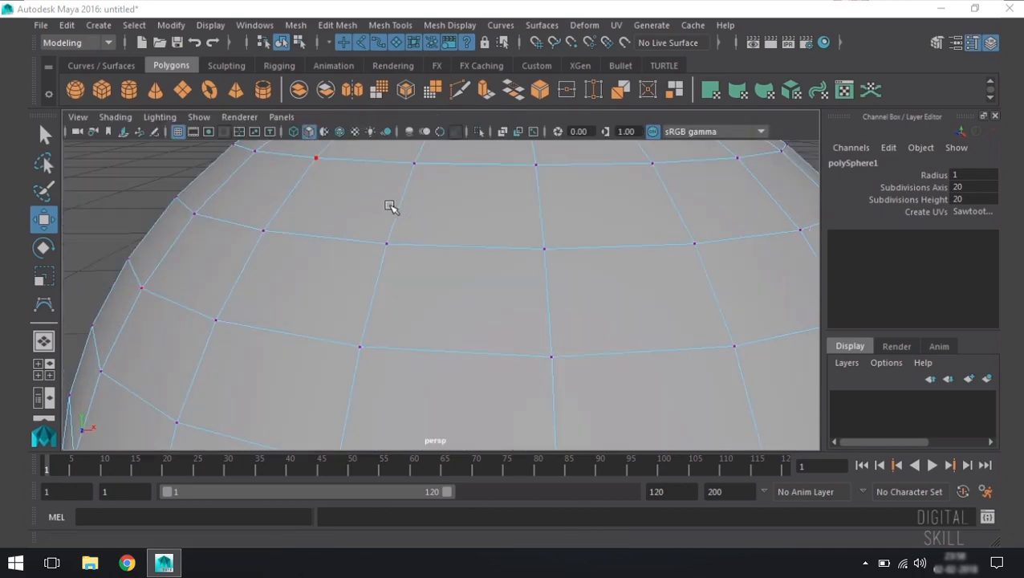
left_click(514, 309)
key("f")
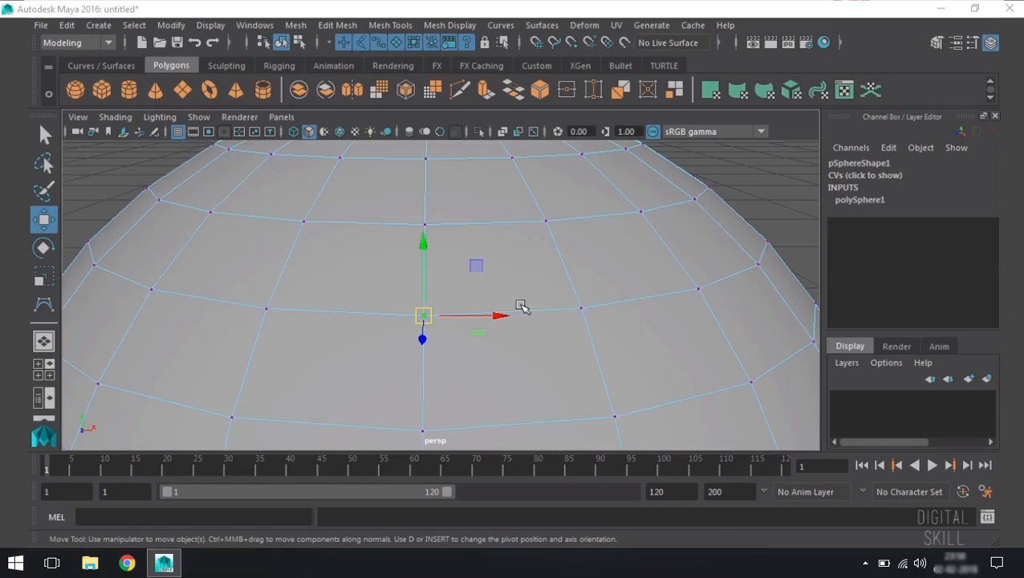
left_click_drag(496, 300, 559, 298, "alt")
mouse_move(533, 365)
left_mouse_down()
mouse_move(621, 322)
mouse_move(539, 337)
mouse_move(493, 255)
mouse_move(588, 287)
mouse_move(486, 356)
mouse_move(447, 355)
mouse_move(518, 320)
mouse_move(551, 361)
mouse_move(523, 389)
mouse_move(457, 338)
mouse_move(531, 332)
mouse_move(543, 368)
left_mouse_up()
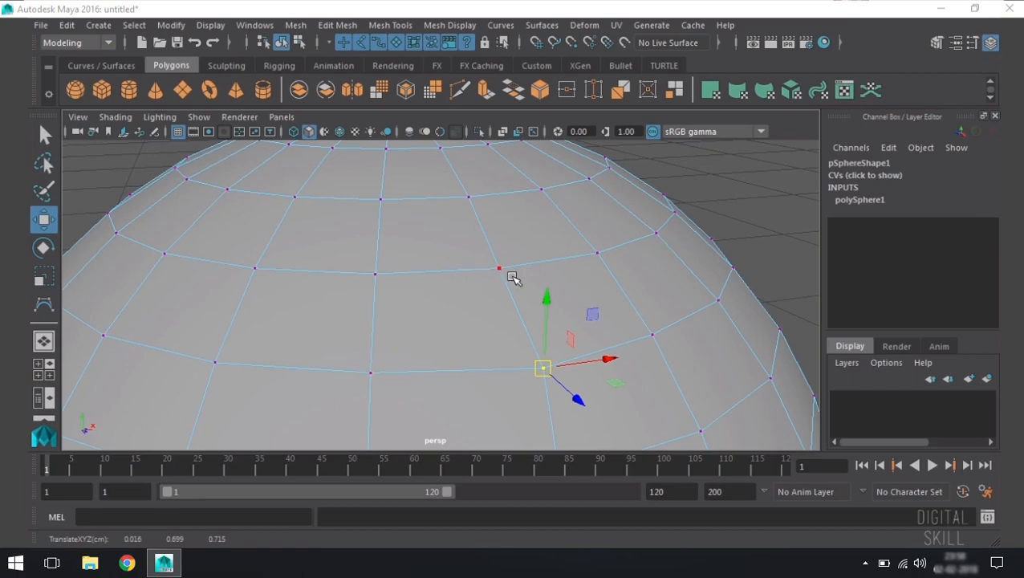
Try moving a single vertex near the sphere's top pole, and undo the move.
left_click_drag(442, 251, 447, 290, "alt")
scroll(465, 290, "down", 10)
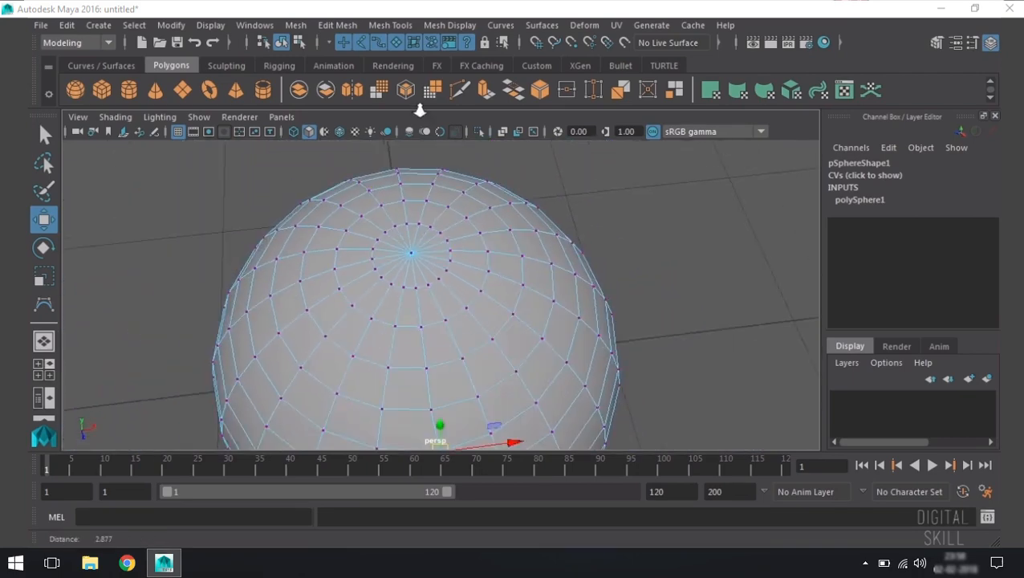
scroll(407, 186, "down", 8)
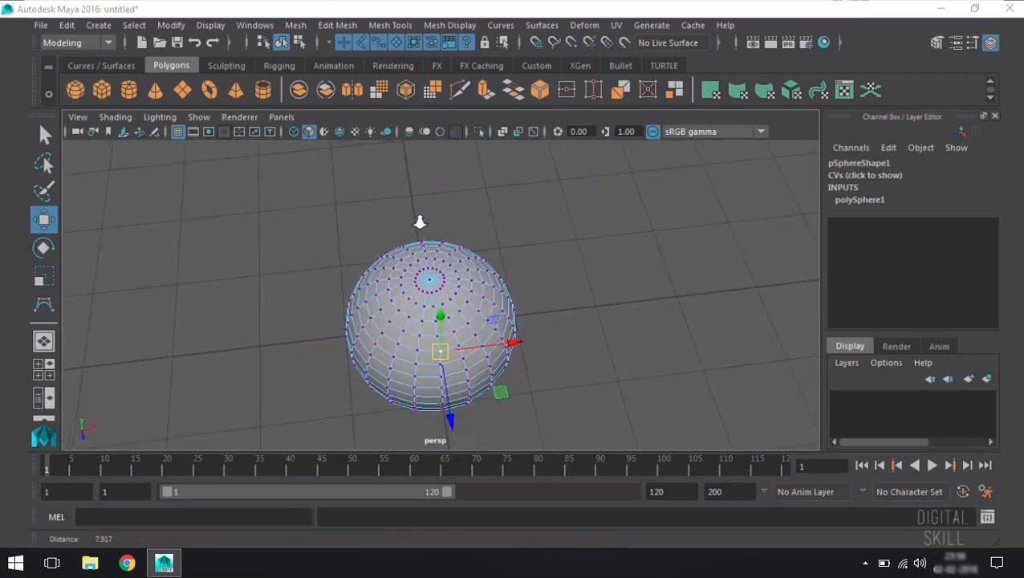
scroll(406, 185, "down", 1)
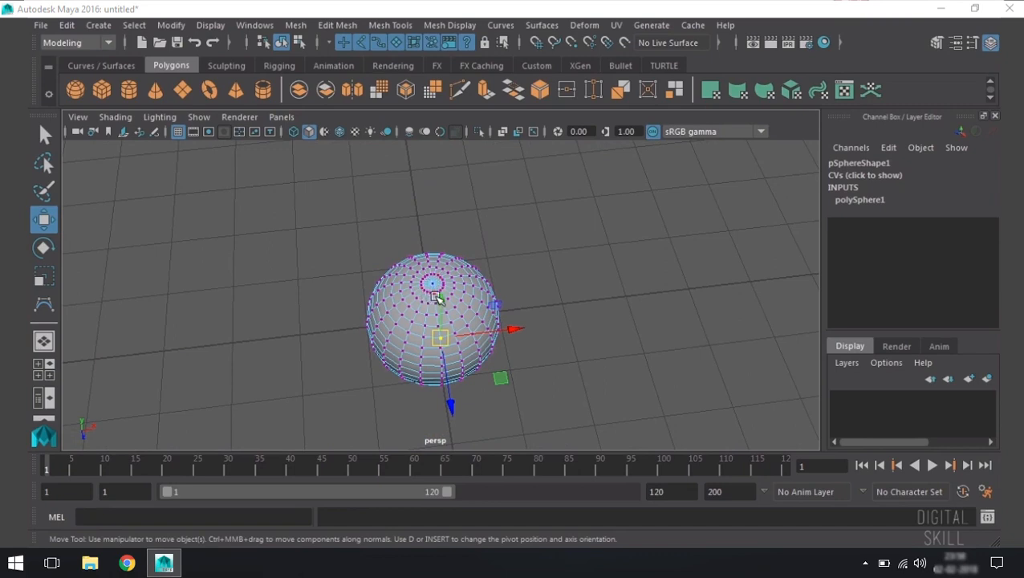
key("q")
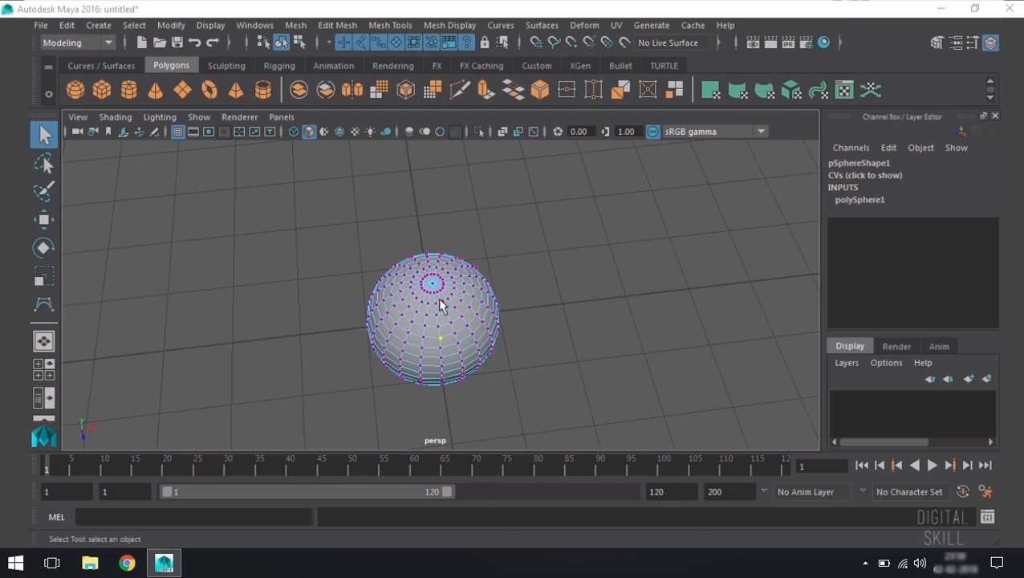
right_click_drag(359, 231, 557, 531, "alt")
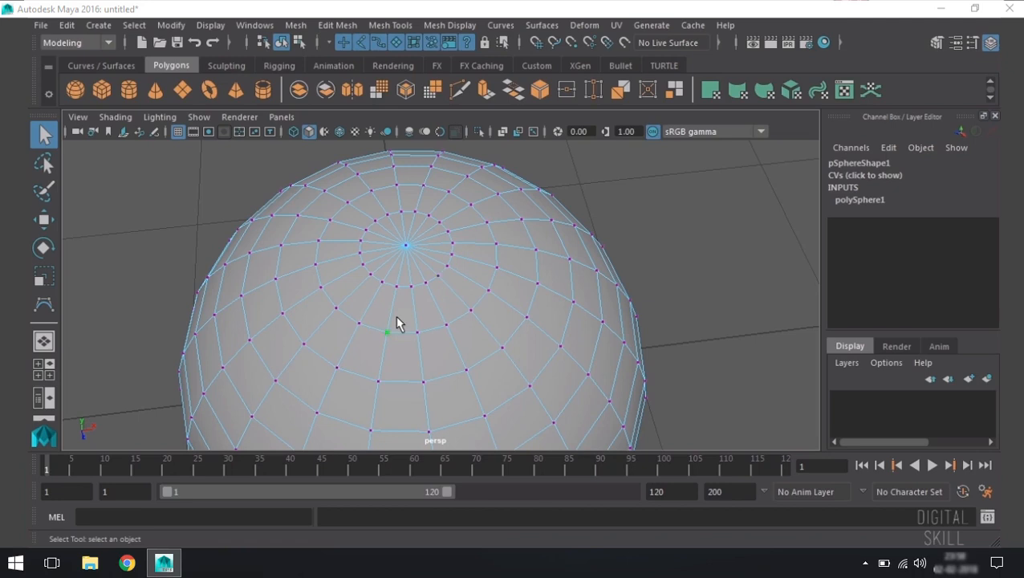
key("w")
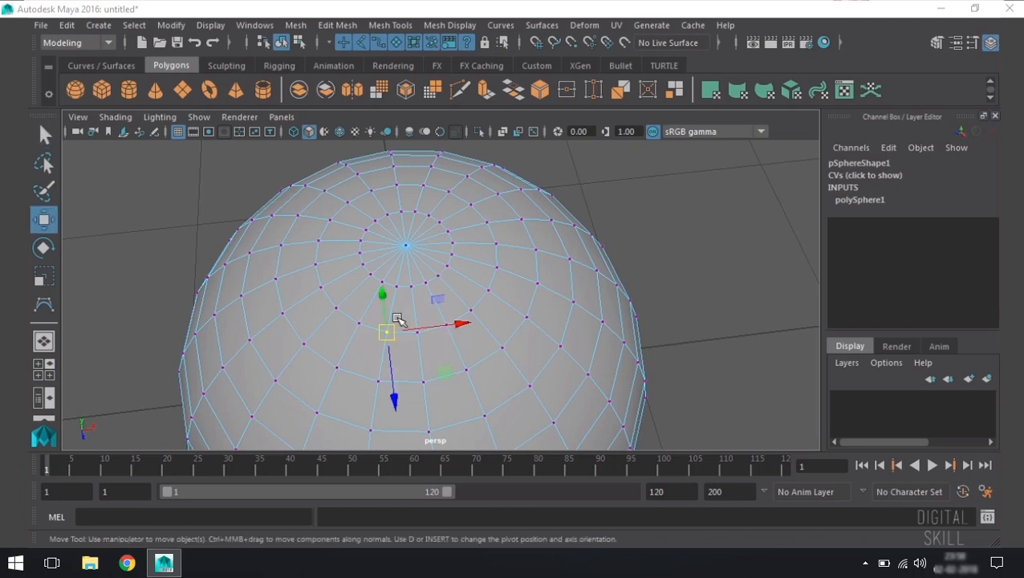
mouse_move(397, 319)
left_mouse_down()
mouse_move(439, 293)
mouse_move(381, 295)
mouse_move(401, 323)
mouse_move(425, 302)
mouse_move(377, 293)
mouse_move(410, 310)
mouse_move(384, 321)
left_mouse_up()
key("ctrl+z")
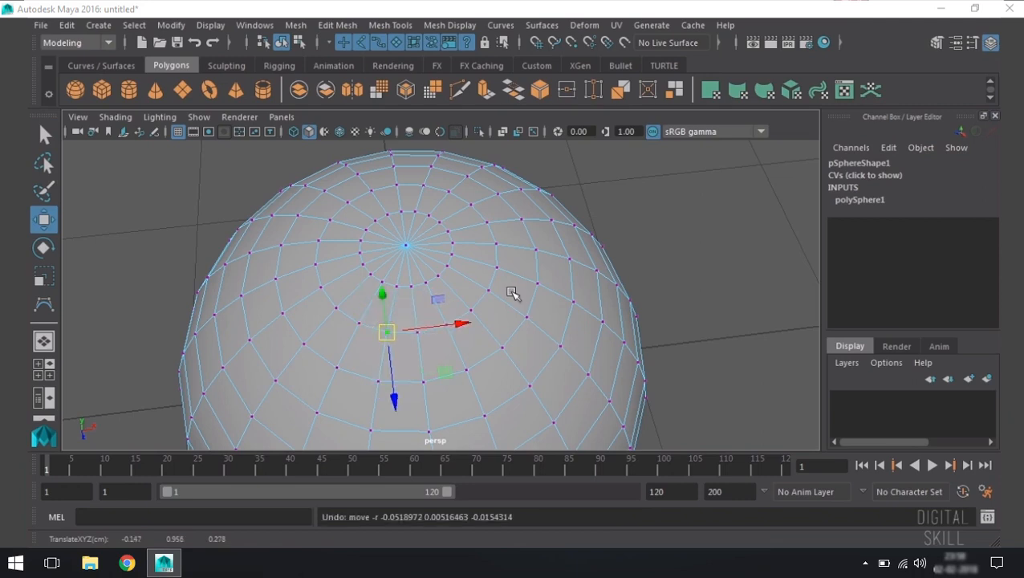
Switch to edge mode, select a single horizontal edge on the sphere's upper side and move it.
right_click(482, 290)
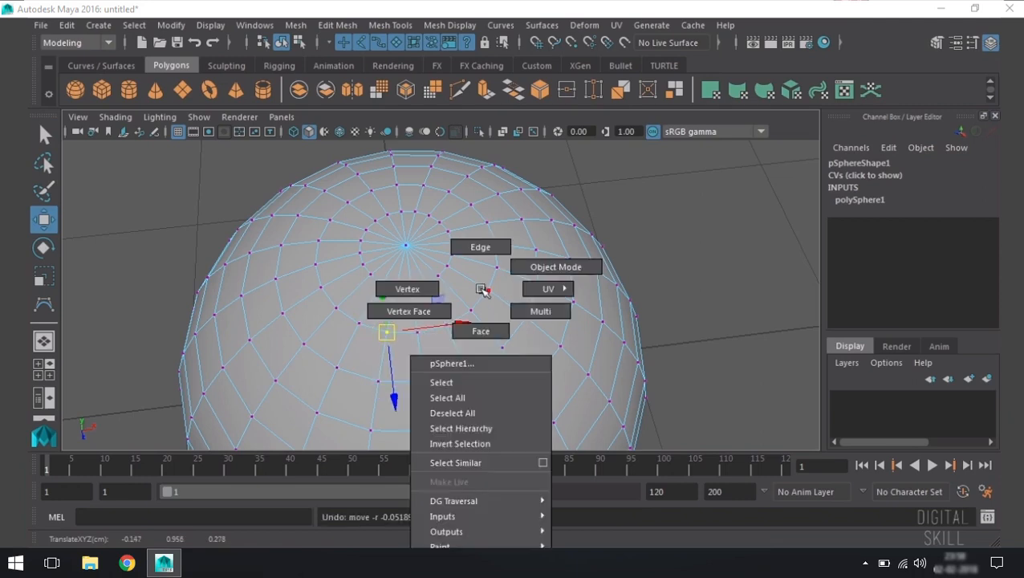
left_click(480, 245)
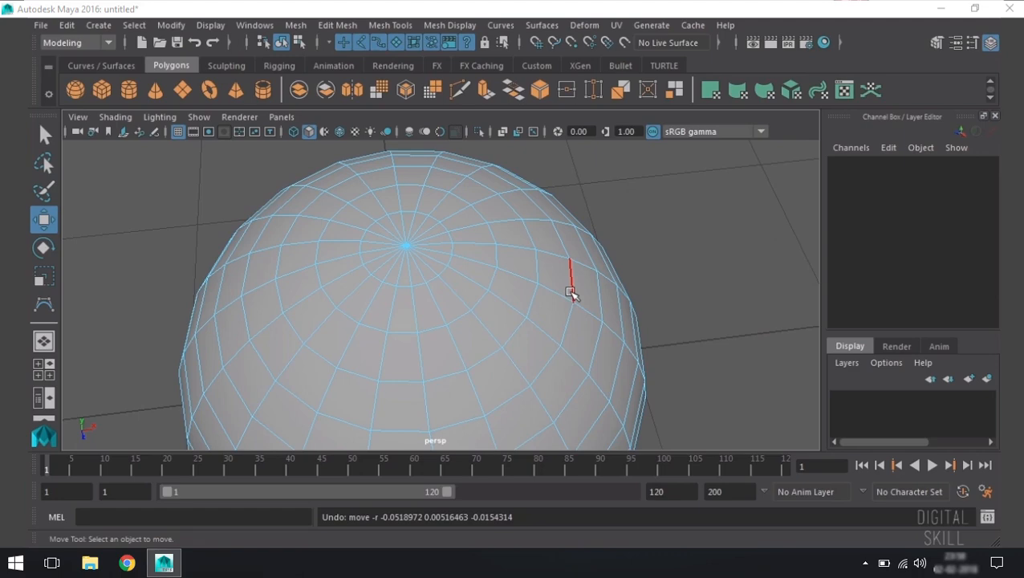
left_click(571, 278)
left_click_drag(684, 352, 578, 309, "alt")
right_click_drag(594, 270, 670, 373, "alt")
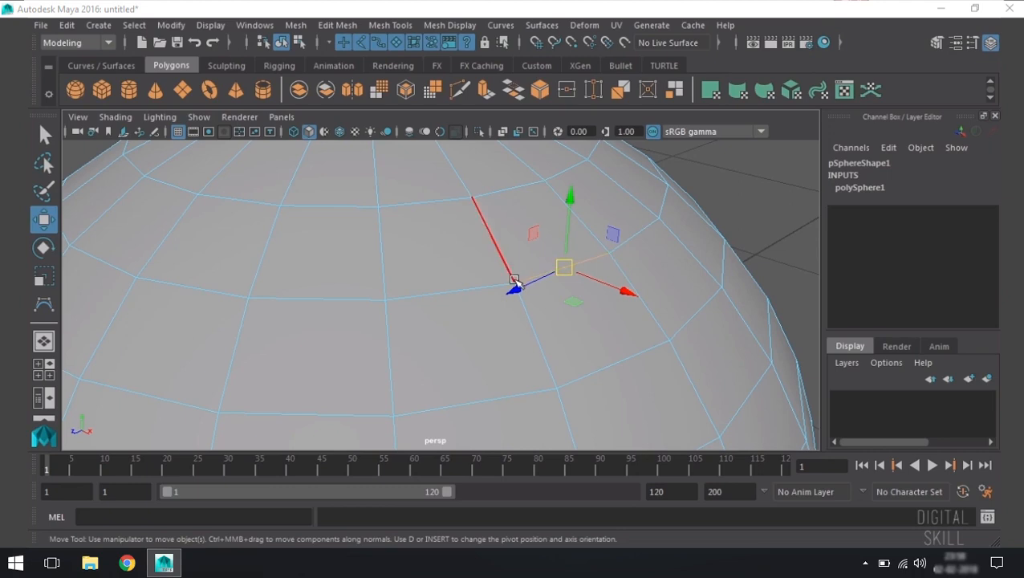
left_click_drag(564, 269, 587, 297)
Try the Rotate and Scale tools on the selected edge.
key("e")
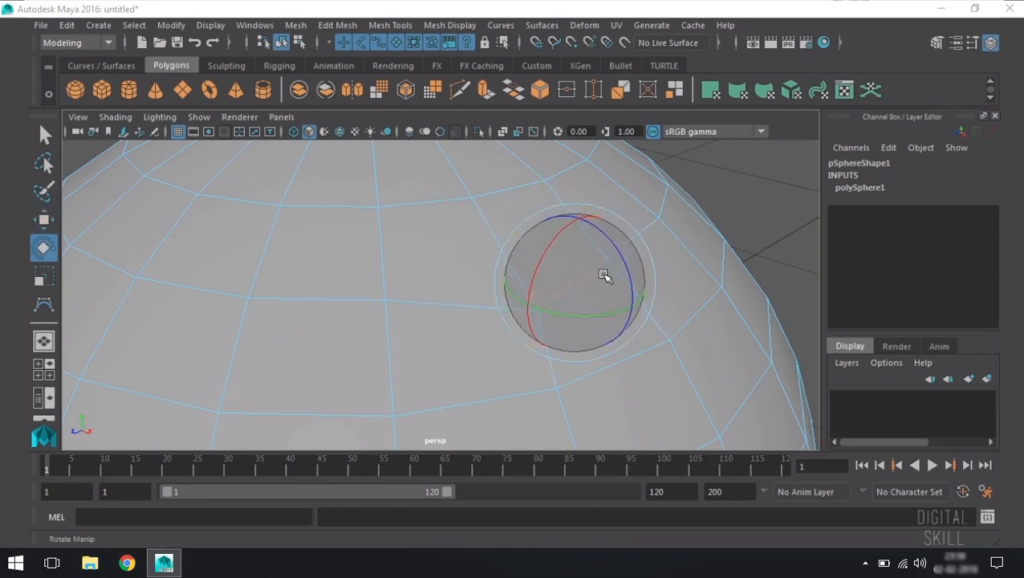
key("r")
left_click_drag(571, 286, 606, 293)
key("q")
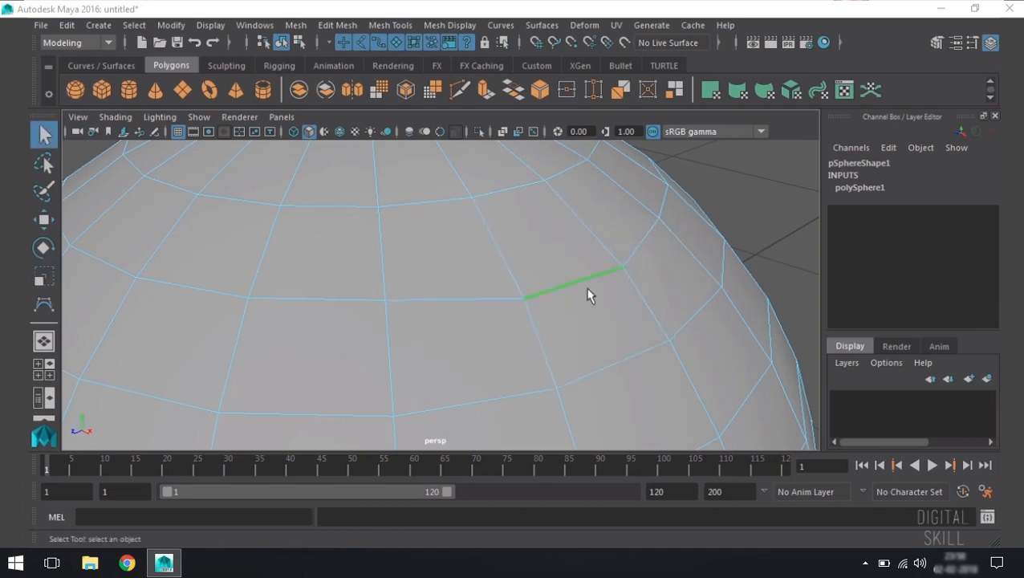
Return to vertex mode and try scaling two neighbouring vertices on the sphere's upper part together.
scroll(562, 293, "down", 3)
left_click_drag(528, 277, 531, 286, "alt")
key("w")
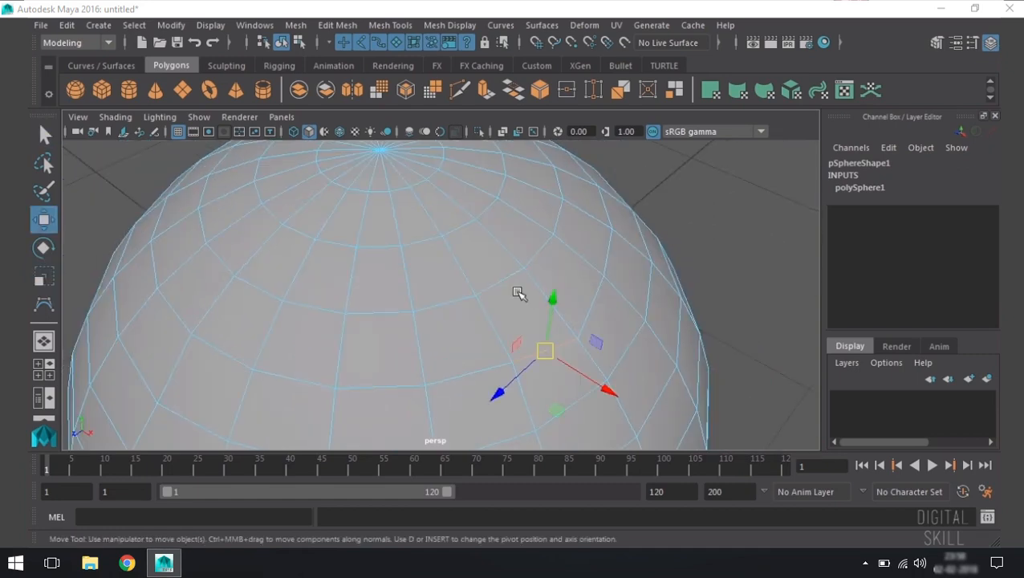
right_click_drag(503, 283, 456, 282)
left_click(475, 295)
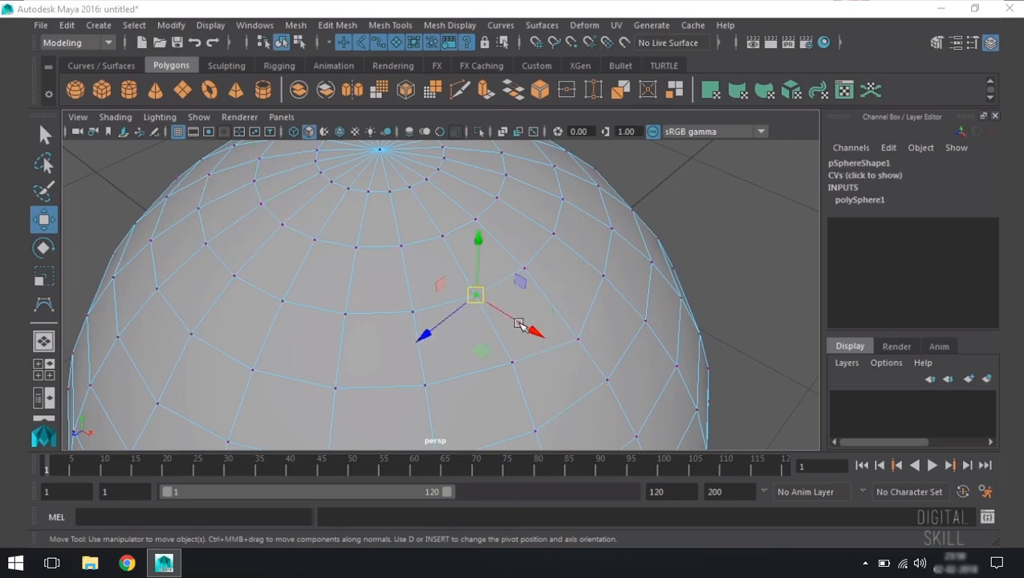
left_click(523, 268, "shift")
key("r")
mouse_move(501, 280)
left_mouse_down()
mouse_move(569, 277)
mouse_move(528, 290)
mouse_move(497, 284)
mouse_move(514, 296)
left_mouse_up()
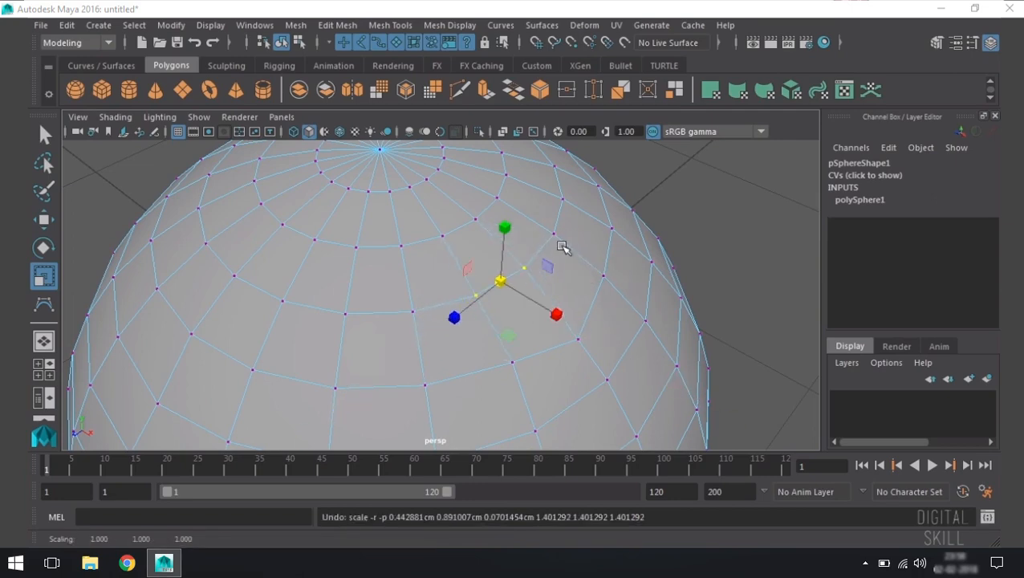
Switch to face mode and select a single face on the sphere's upper front with the Move tool active.
right_click(560, 239)
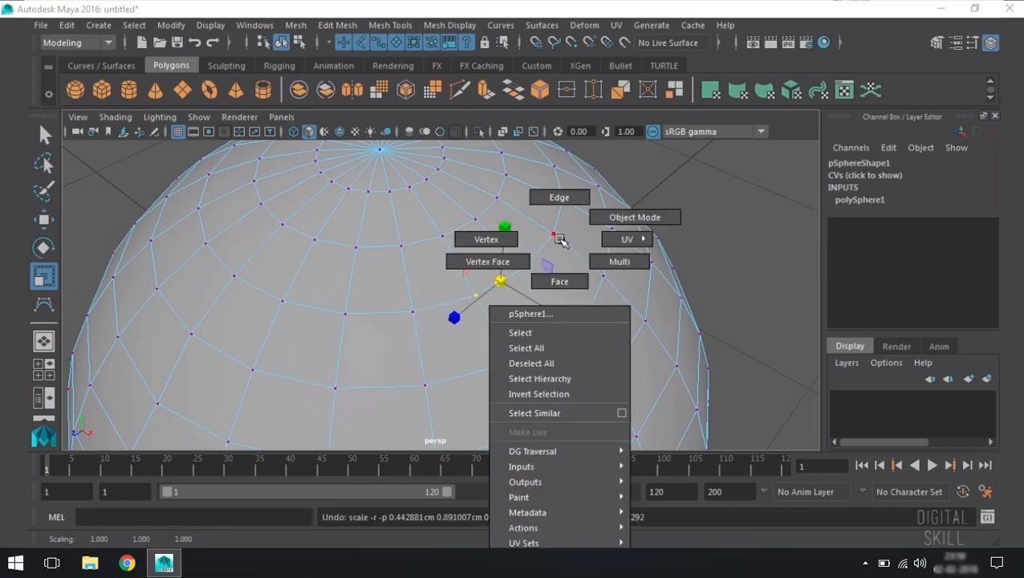
left_click(560, 283)
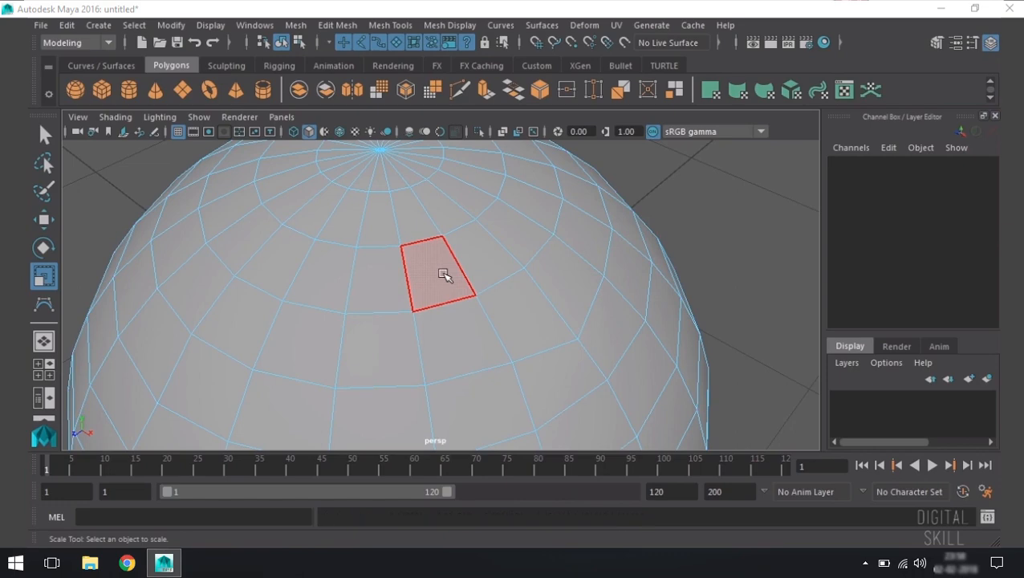
left_click(447, 278)
right_click_drag(365, 290, 445, 343, "alt")
key("w")
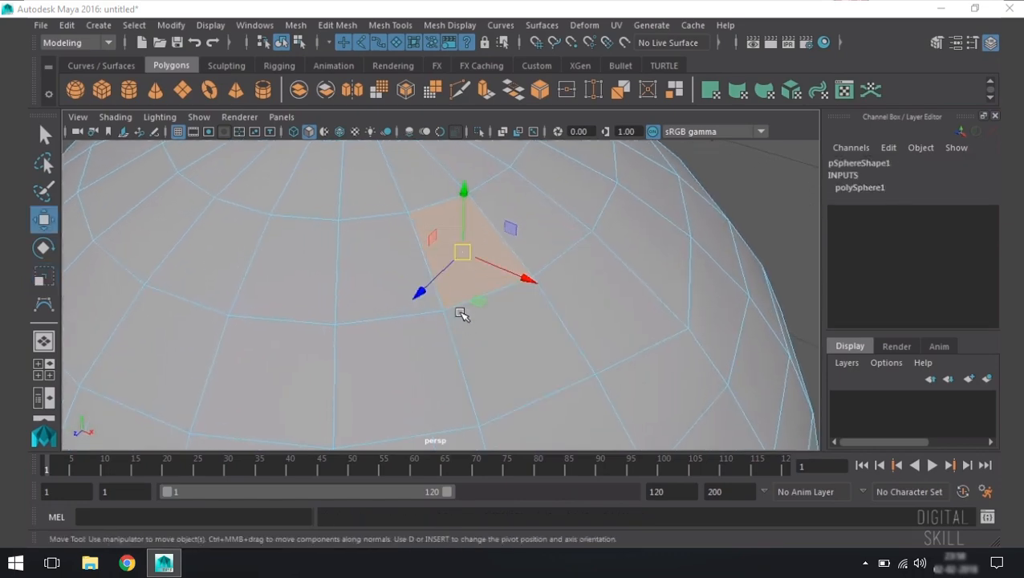
right_click_drag(618, 296, 594, 283, "alt")
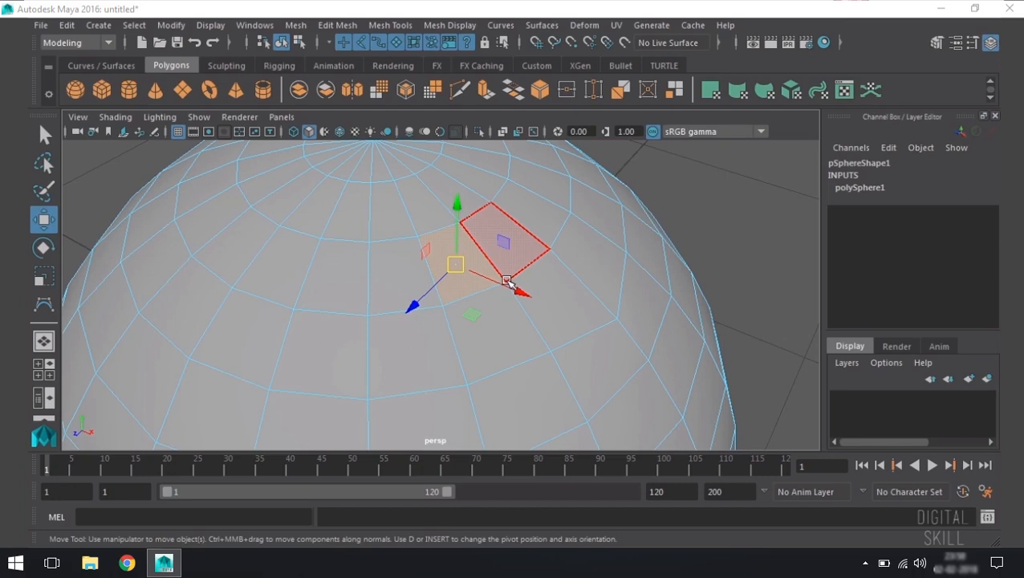
Try scaling the selected face, and undo the scaling.
key("r")
left_click_drag(459, 263, 482, 275)
key("ctrl+z")
left_click_drag(335, 226, 403, 284, "alt")
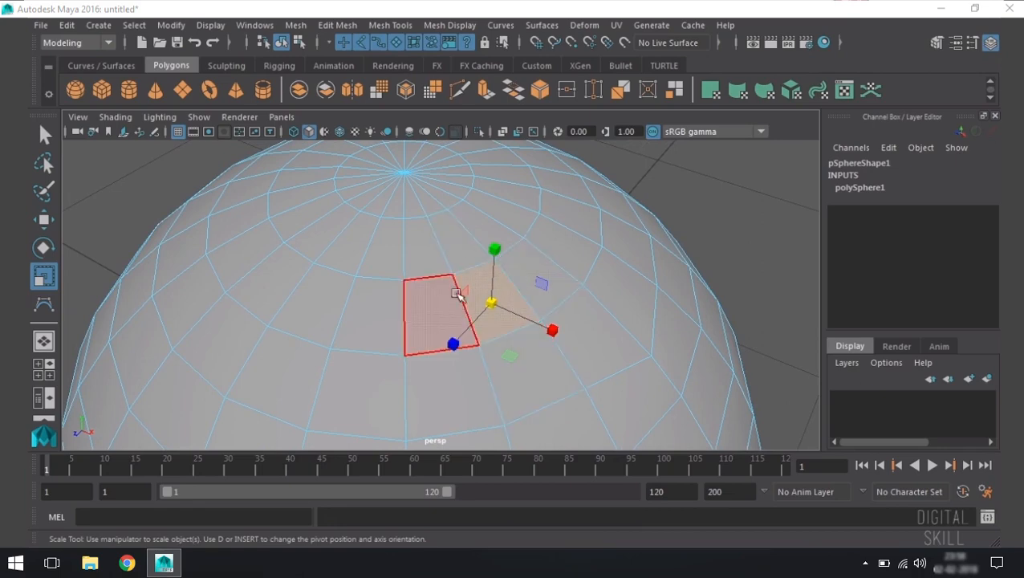
Examine the selected face and the surrounding sphere mesh from above, from the front and close up.
left_click_drag(464, 228, 447, 264, "alt")
right_click_drag(447, 264, 483, 322, "alt")
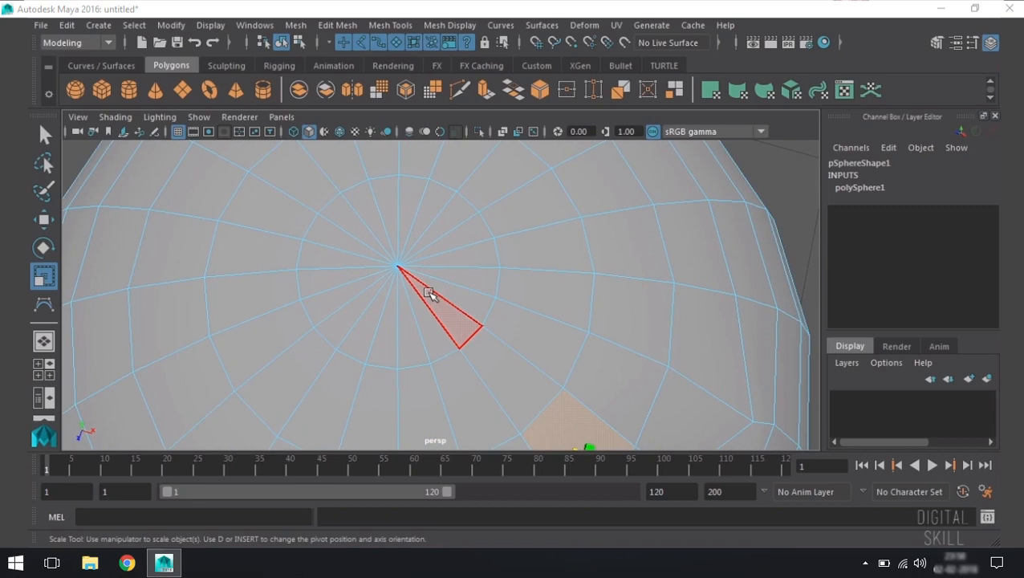
left_click_drag(497, 347, 473, 318, "alt")
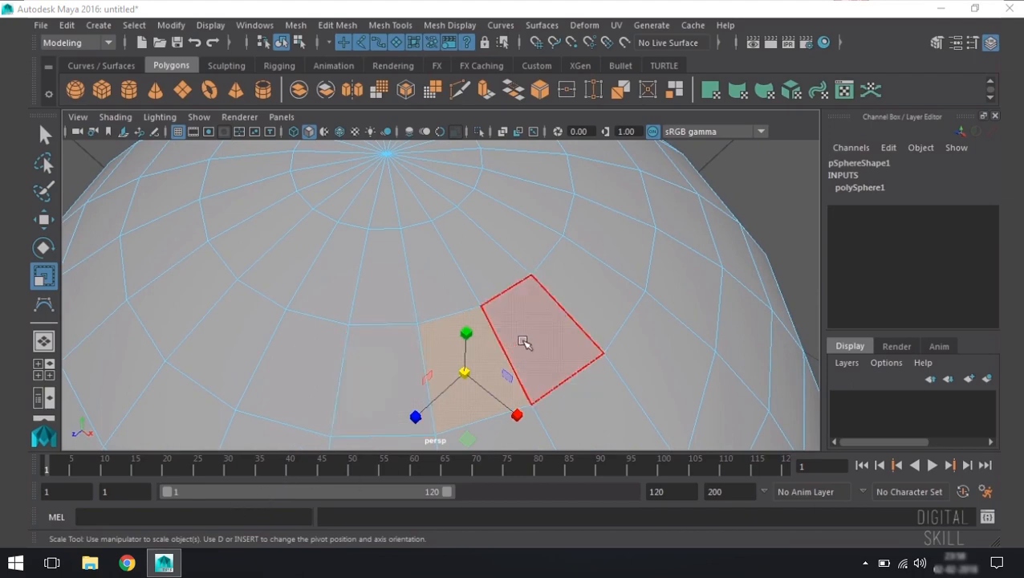
left_click_drag(523, 343, 531, 233, "alt")
middle_click_drag(531, 234, 532, 234, "alt")
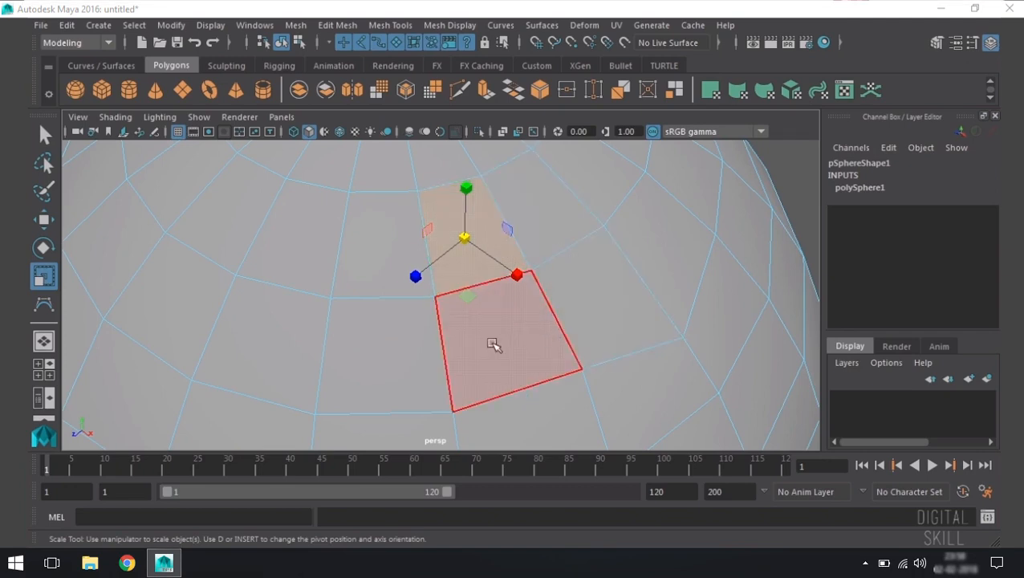
right_click_drag(512, 330, 395, 229, "alt")
middle_click_drag(521, 330, 494, 257, "alt")
left_click_drag(494, 257, 546, 336, "alt")
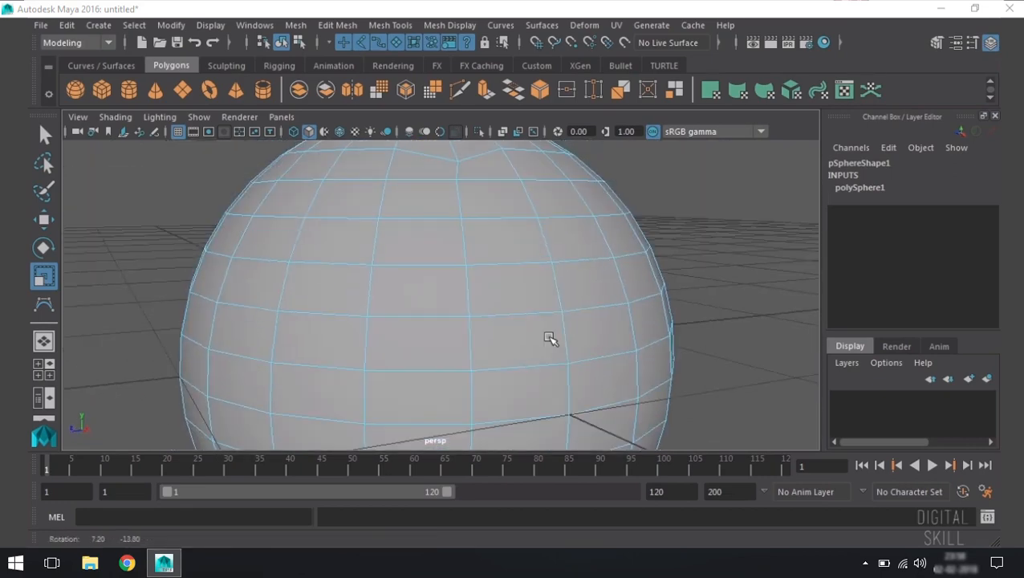
left_click_drag(487, 199, 516, 284, "alt")
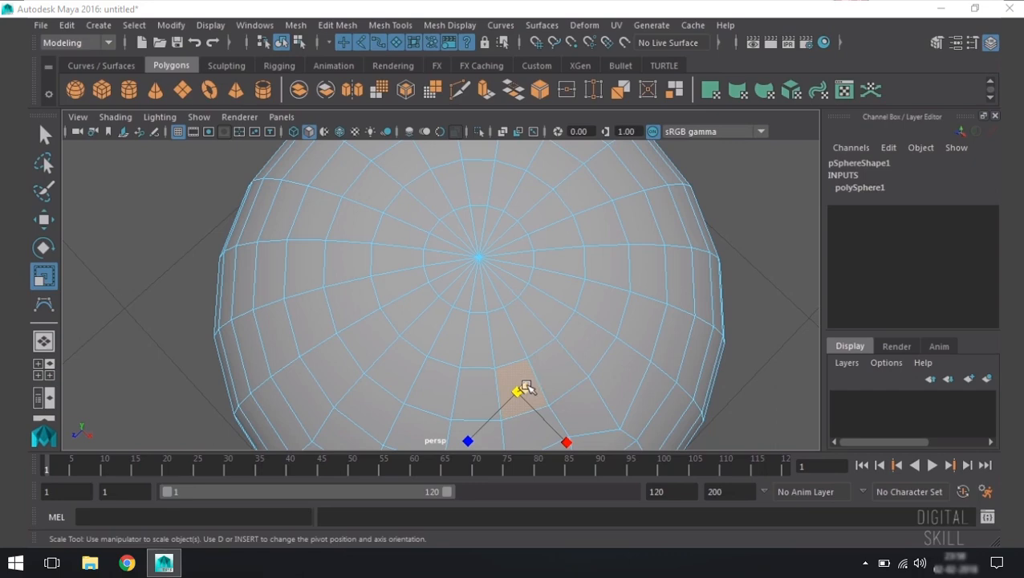
left_click_drag(551, 331, 542, 302, "alt")
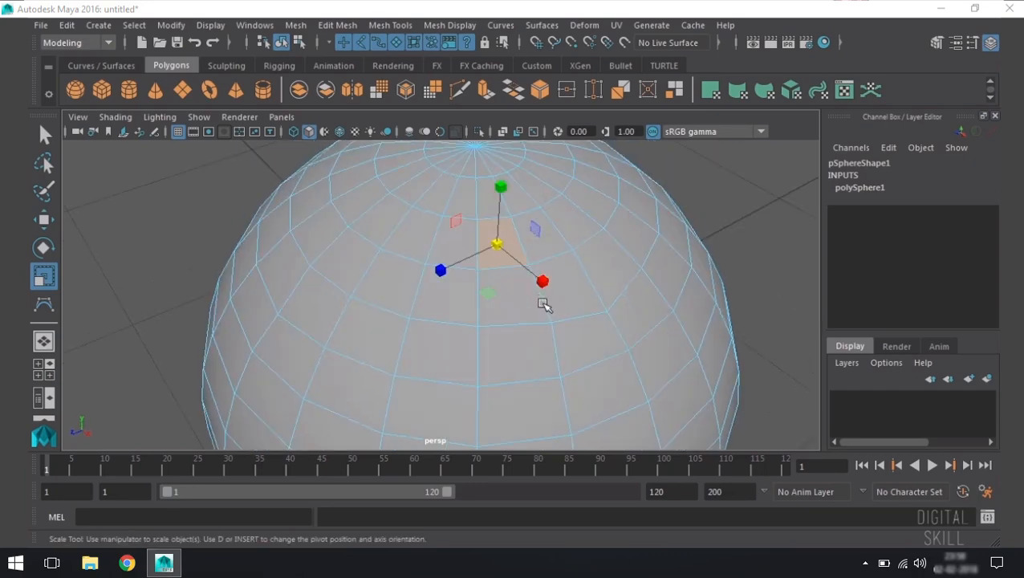
Switch the sphere to vertex mode and select one vertex on its upper front with the Move tool active.
right_click(580, 331)
right_click_drag(578, 330, 718, 331)
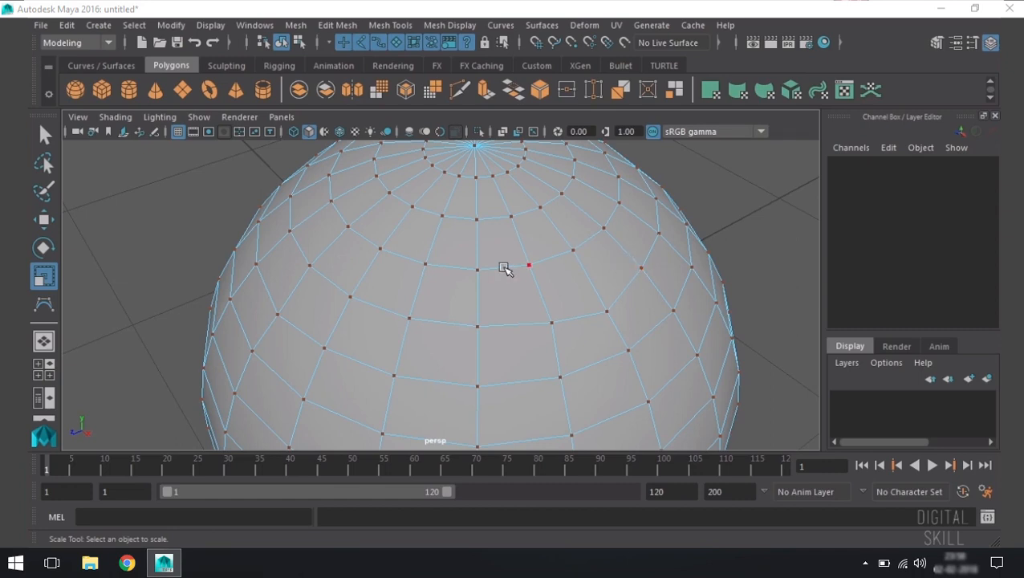
left_click(529, 265)
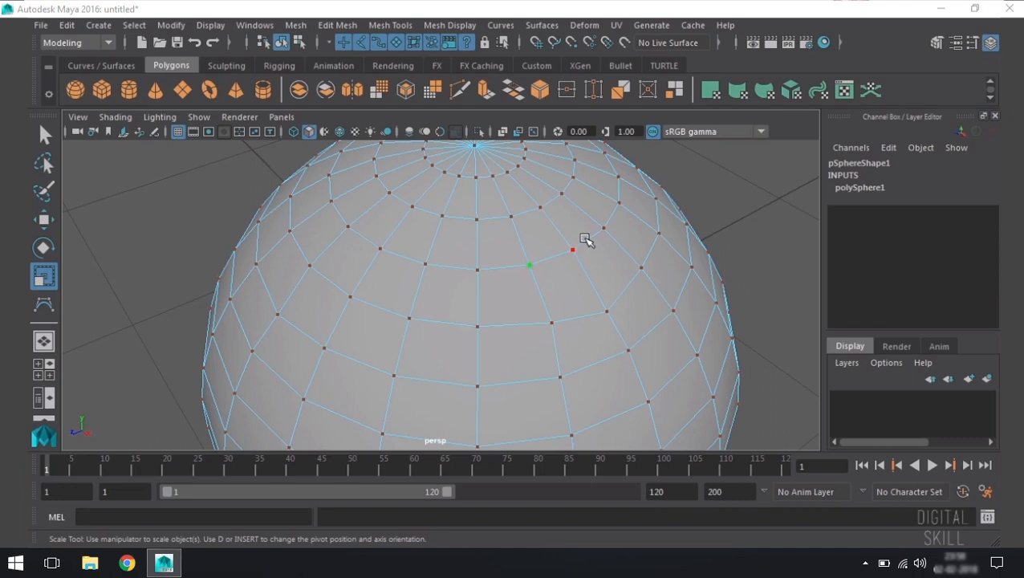
key("w")
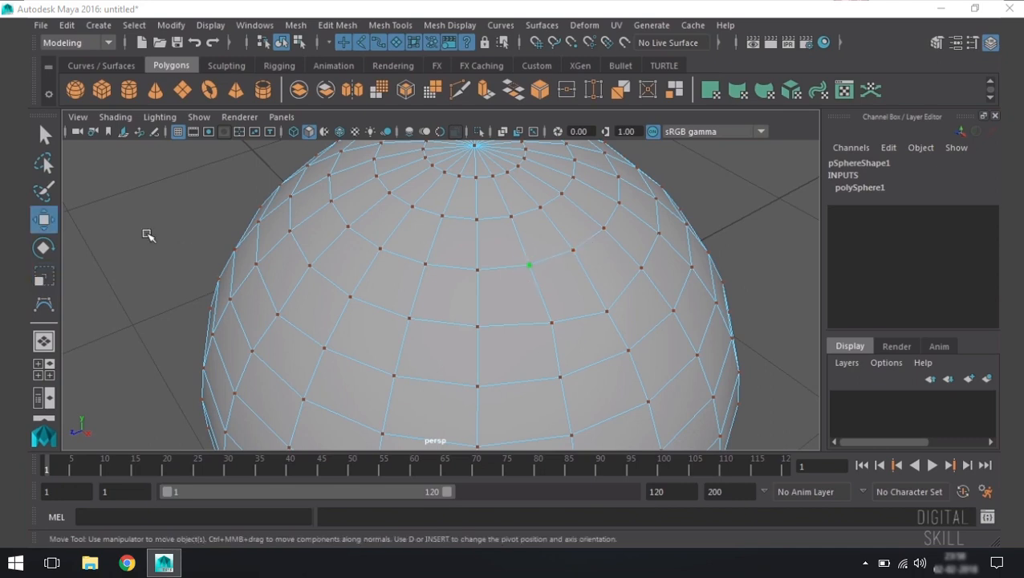
Try the Vertex Face mode on the sphere, view it from several angles, and undo the mode change.
right_click(536, 253)
right_click_drag(536, 253, 470, 273)
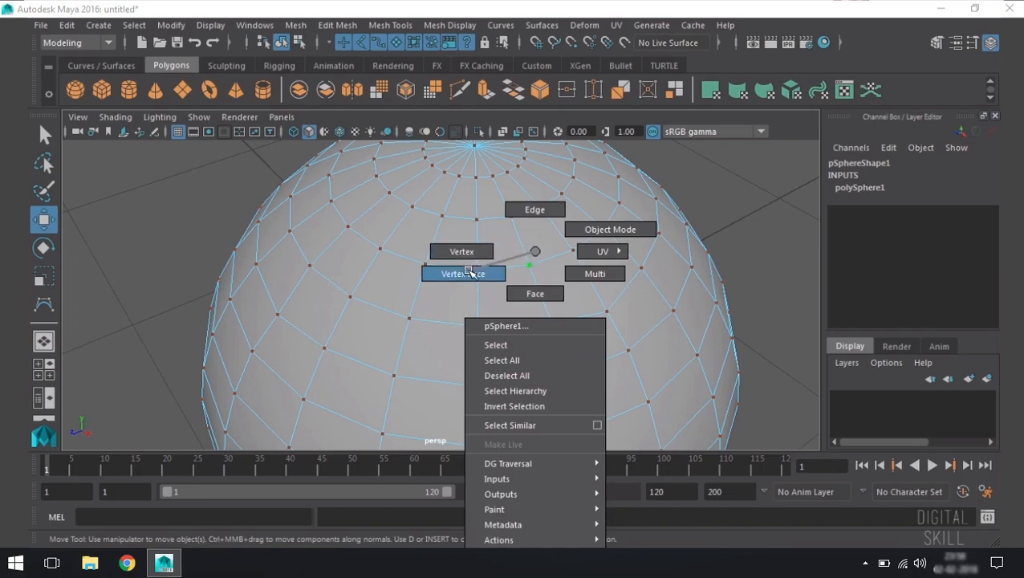
right_click_drag(469, 272, 469, 273)
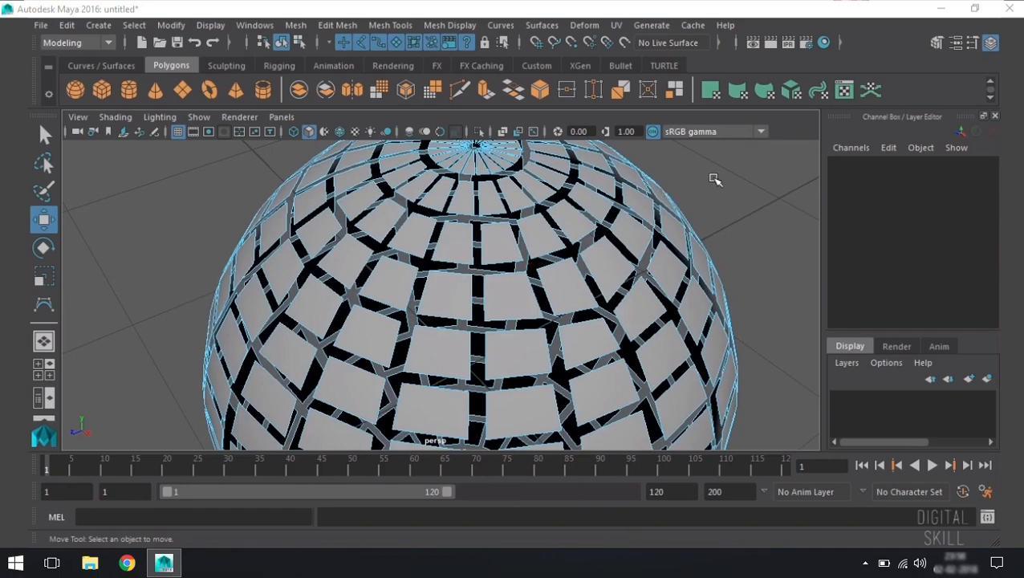
left_click_drag(387, 292, 462, 298, "alt")
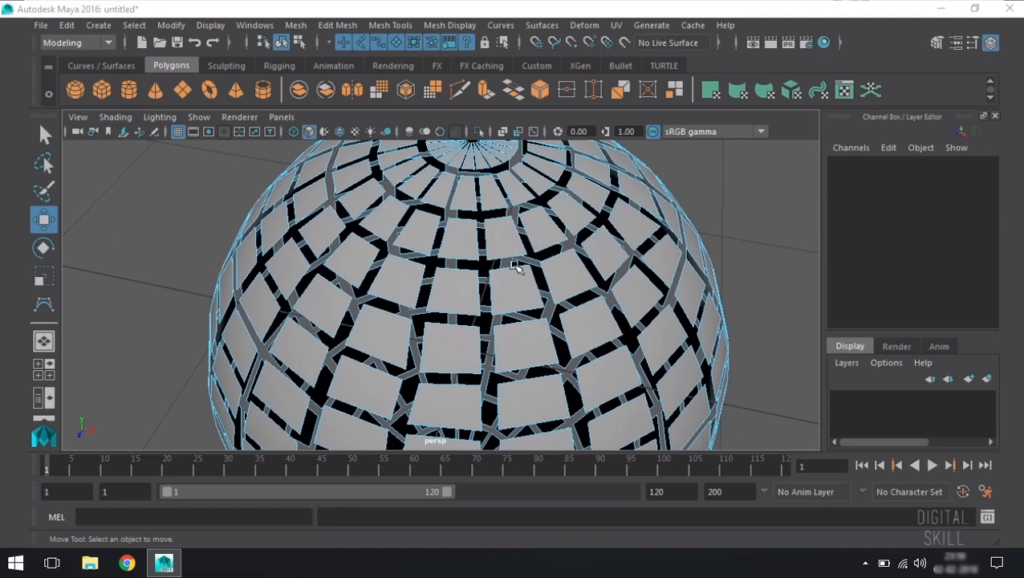
left_click_drag(499, 245, 561, 332, "alt")
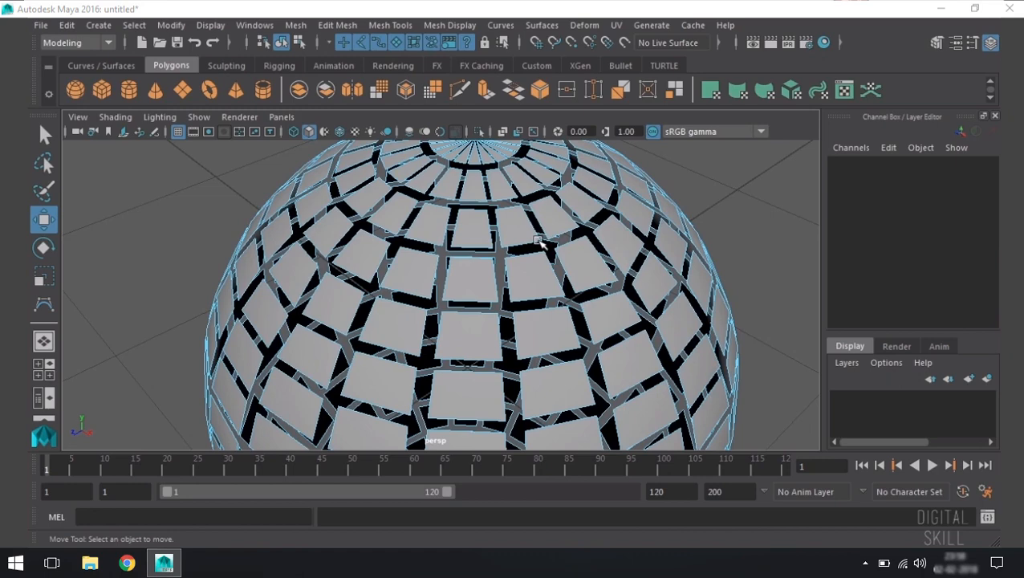
key("ctrl+z")
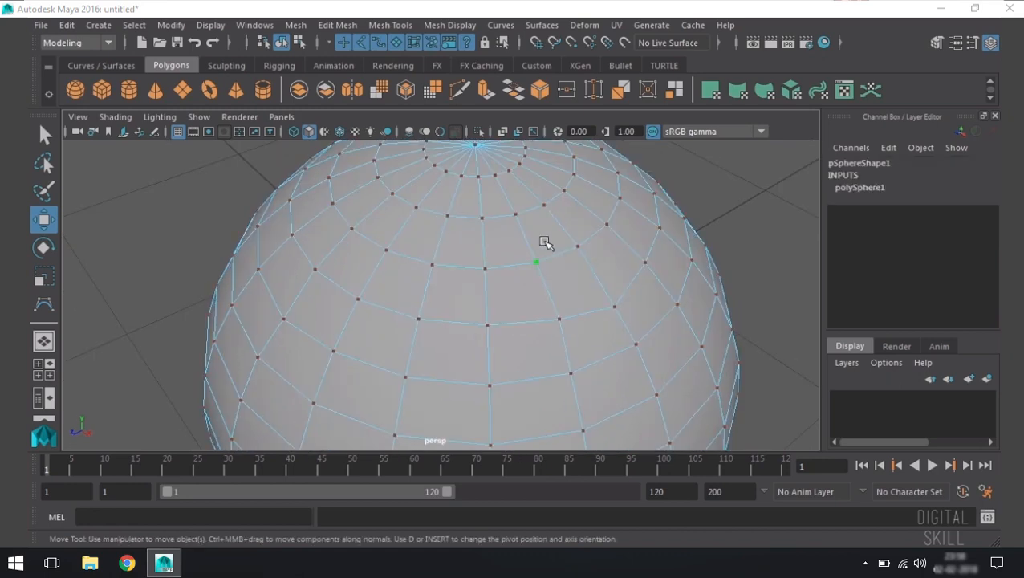
In face mode, extrude a single face on the sphere's upper front with the default settings, and clear the selection.
right_click(499, 241)
left_click(499, 283)
left_click(500, 240)
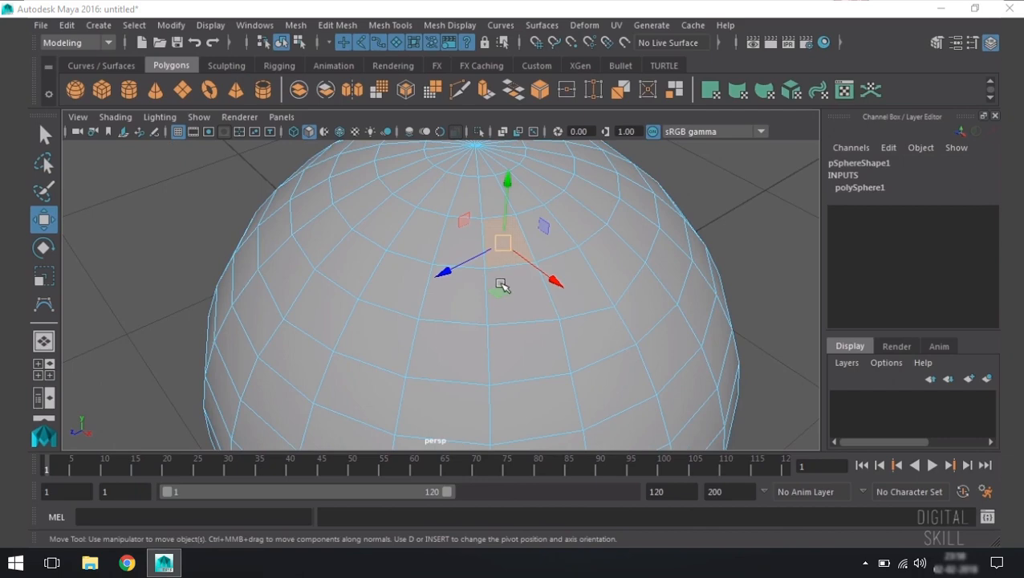
left_click(334, 27)
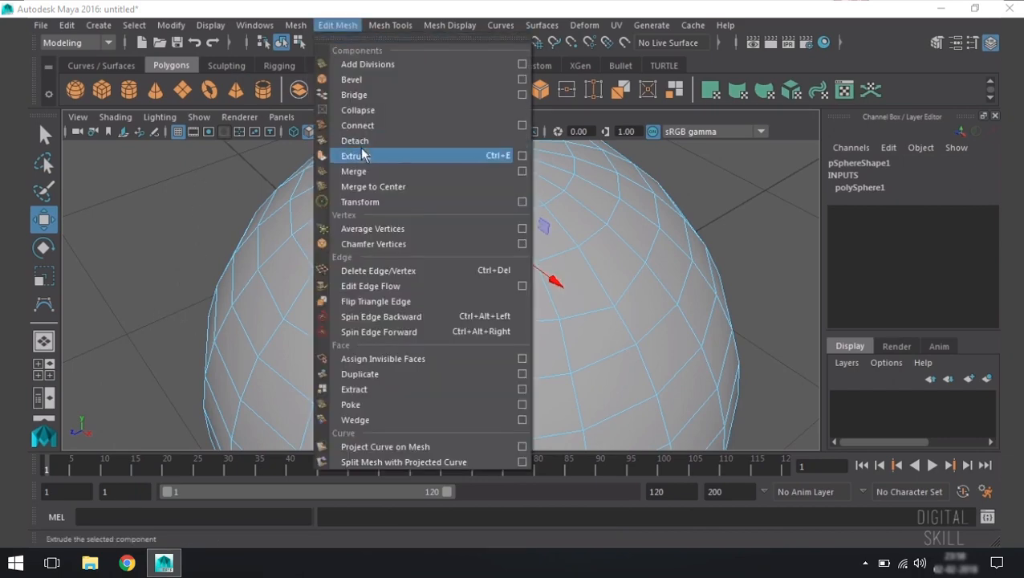
left_click(357, 157)
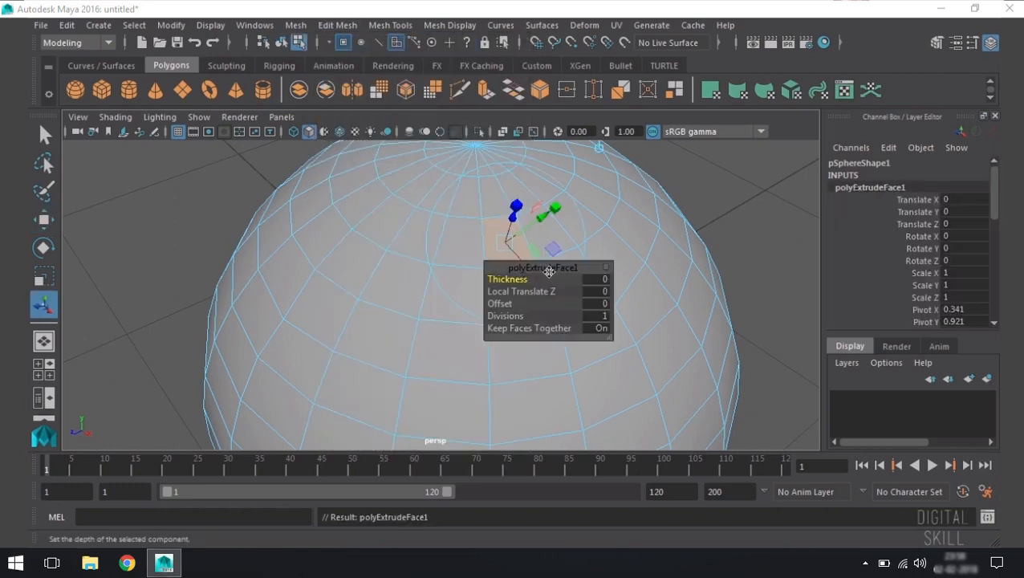
left_click(746, 208)
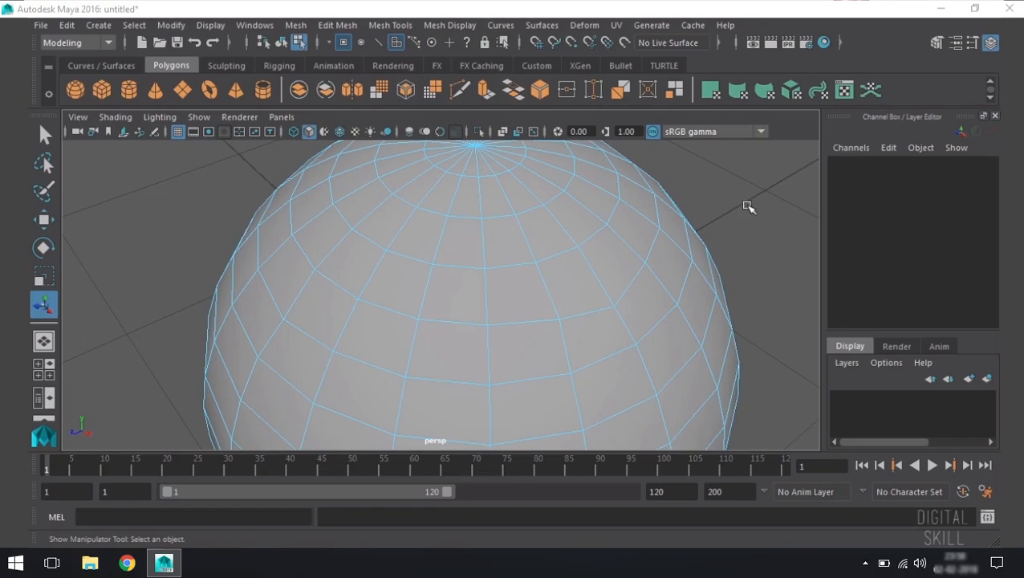
Switch the sphere to Vertex Face mode and inspect the separated faces up close.
right_click(511, 245)
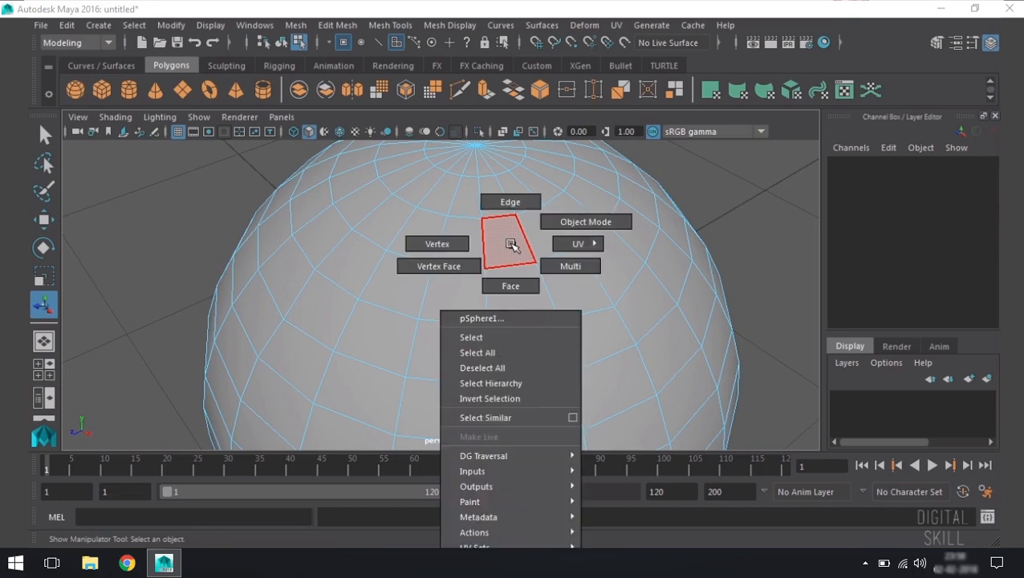
left_click(456, 267)
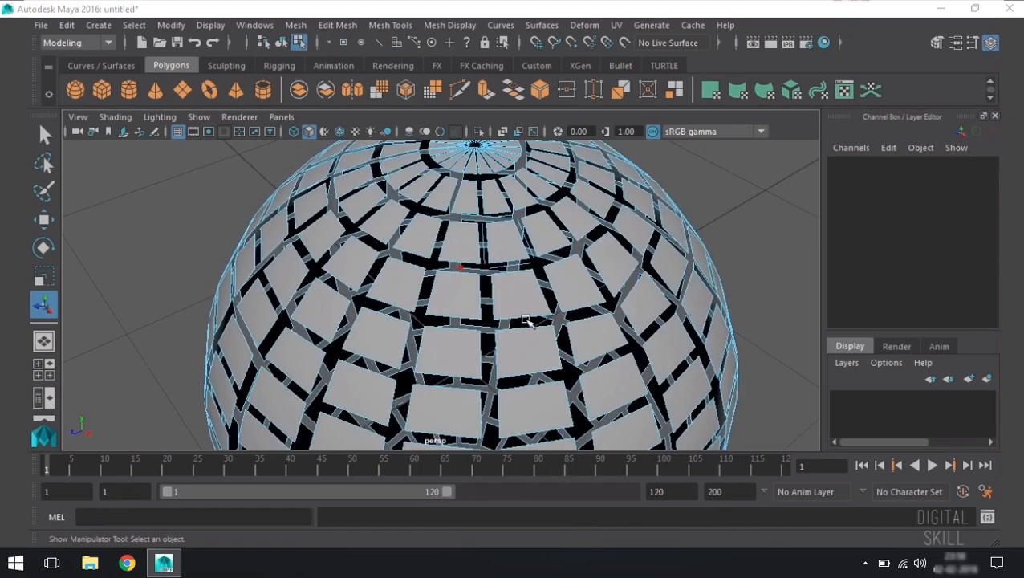
scroll(526, 325, "up", 5)
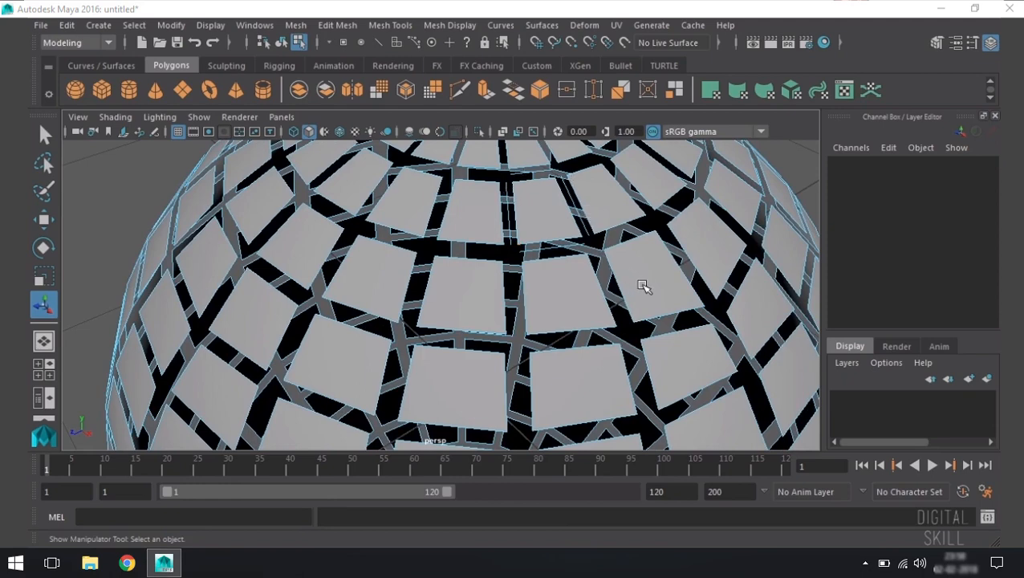
Return the sphere to Object Mode and select it as a whole object.
right_click(534, 210)
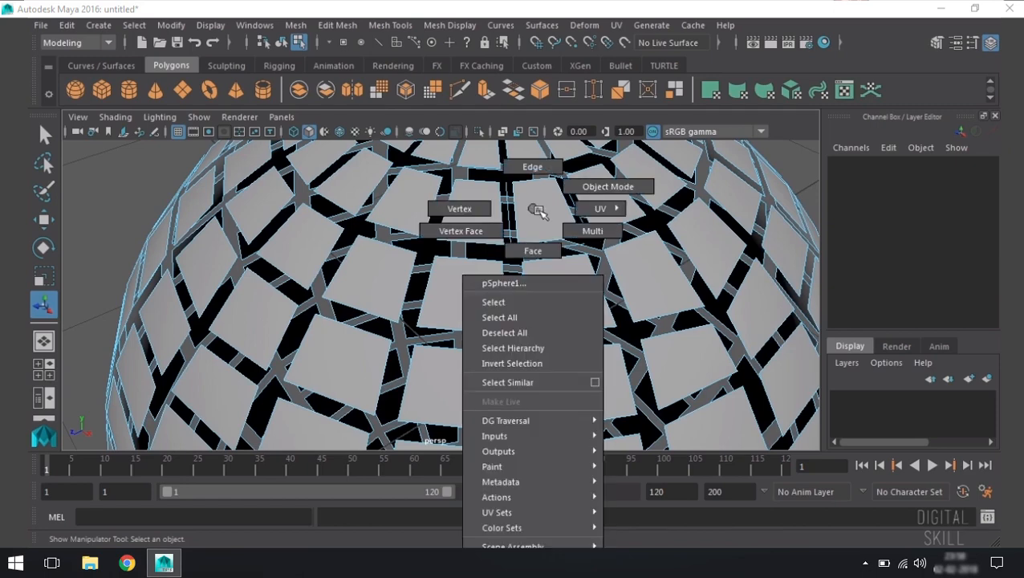
left_click(590, 188)
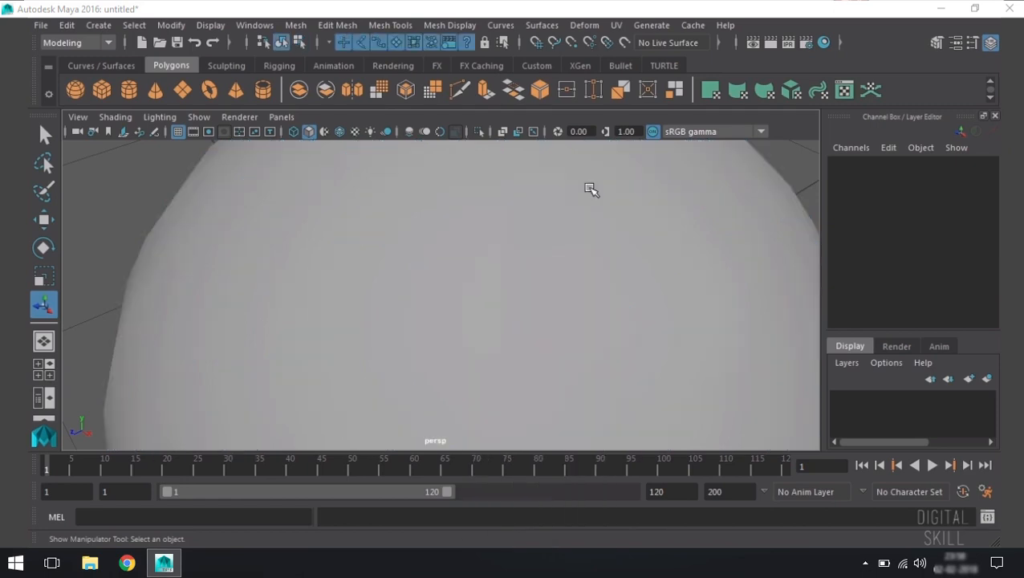
left_click(569, 247)
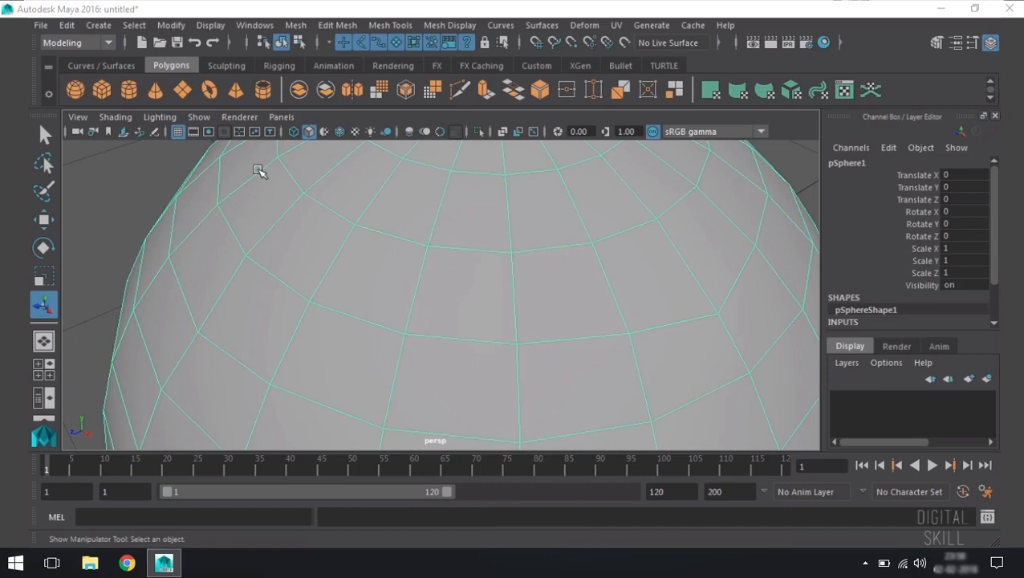
Start a new scene without saving the changes to the untitled scene.
left_click(40, 25)
left_click(78, 52)
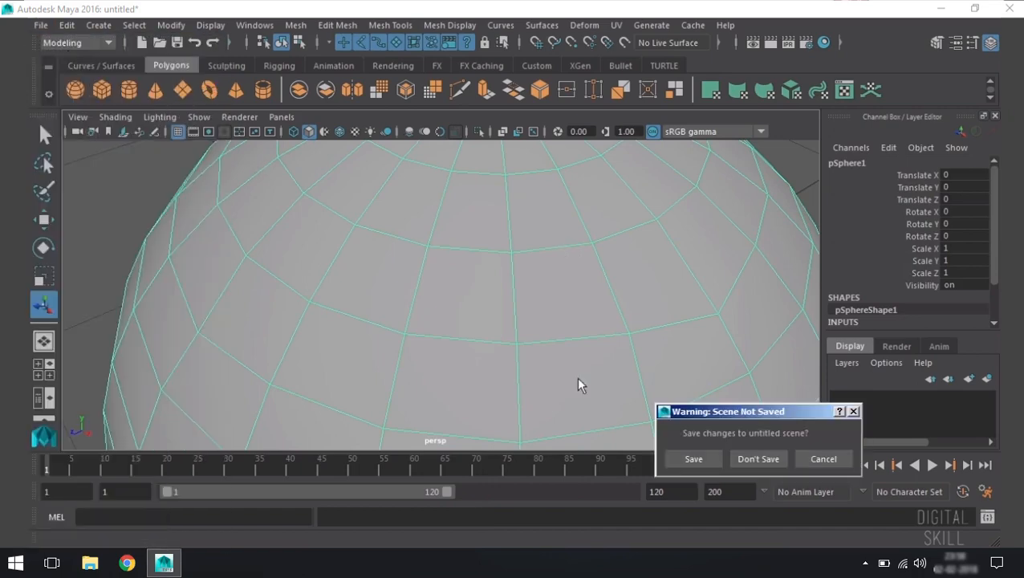
left_click(757, 459)
Draw a four-sided polygon across the middle of the grid with the Create Polygon tool, and switch it to face mode.
left_click(389, 25)
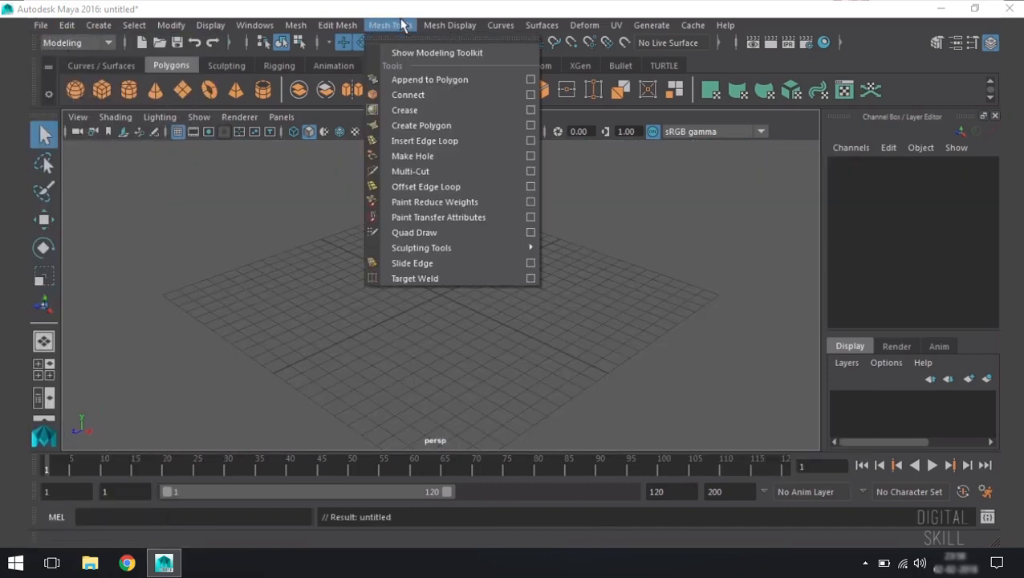
left_click(414, 125)
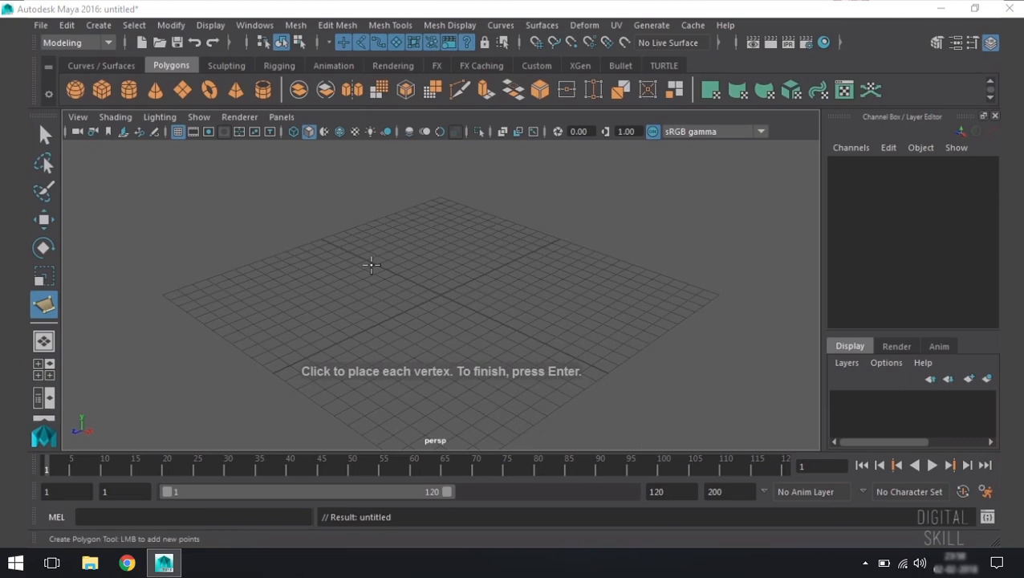
left_click(434, 238)
left_click(308, 276)
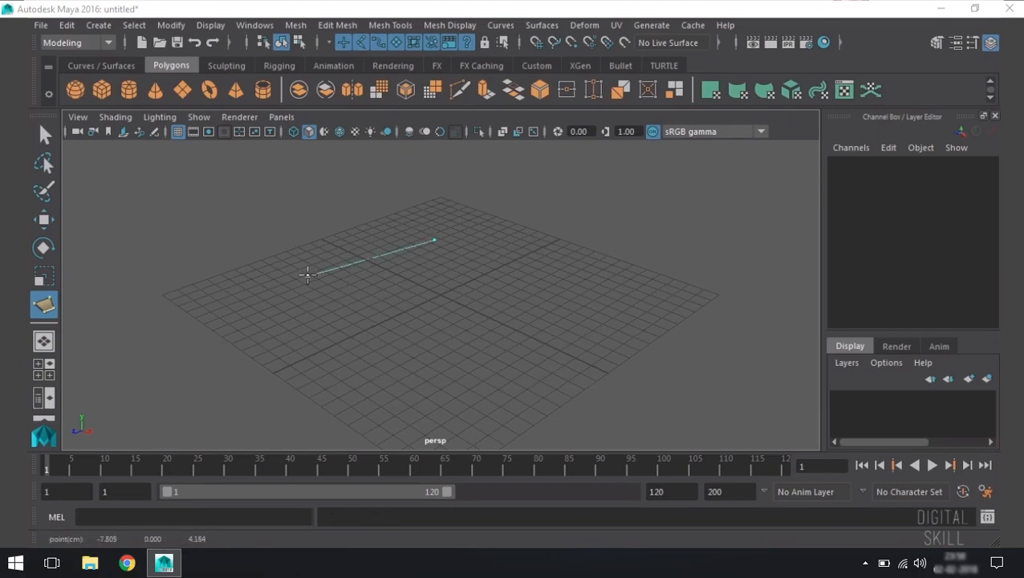
left_click(411, 368)
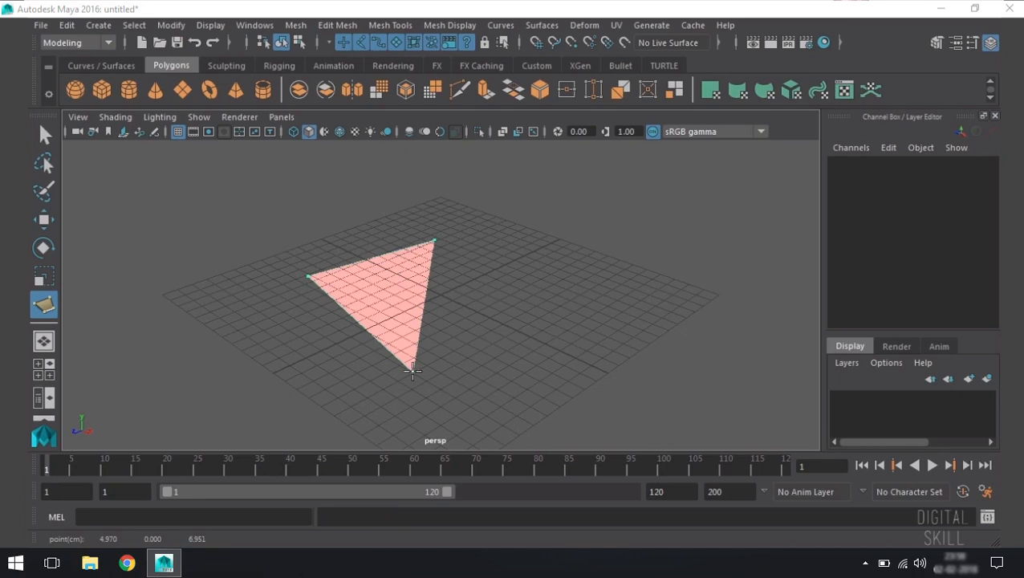
left_click(560, 298)
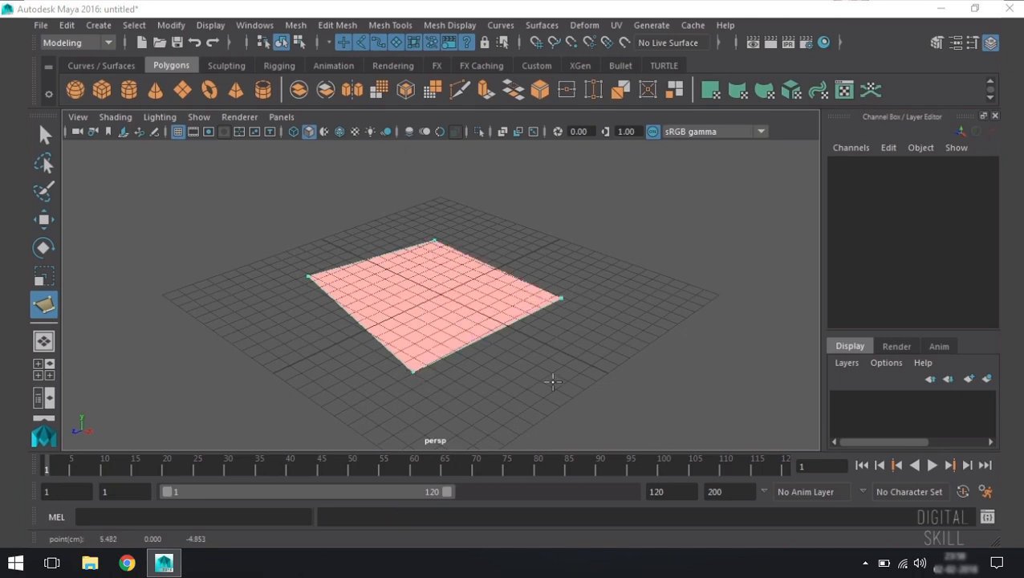
key("q")
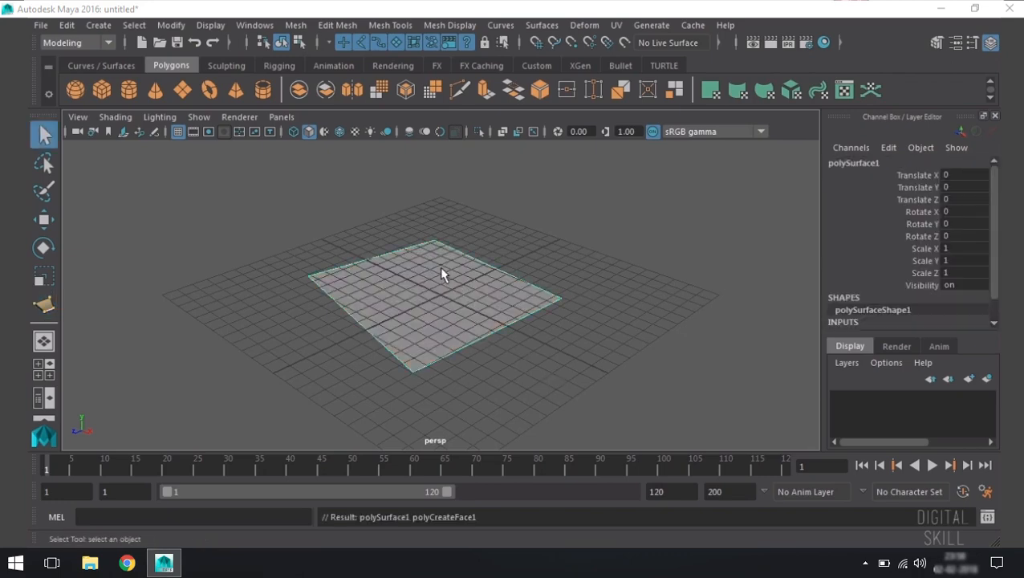
mouse_move(434, 276)
right_mouse_down()
mouse_move(354, 268)
mouse_move(434, 290)
right_mouse_up()
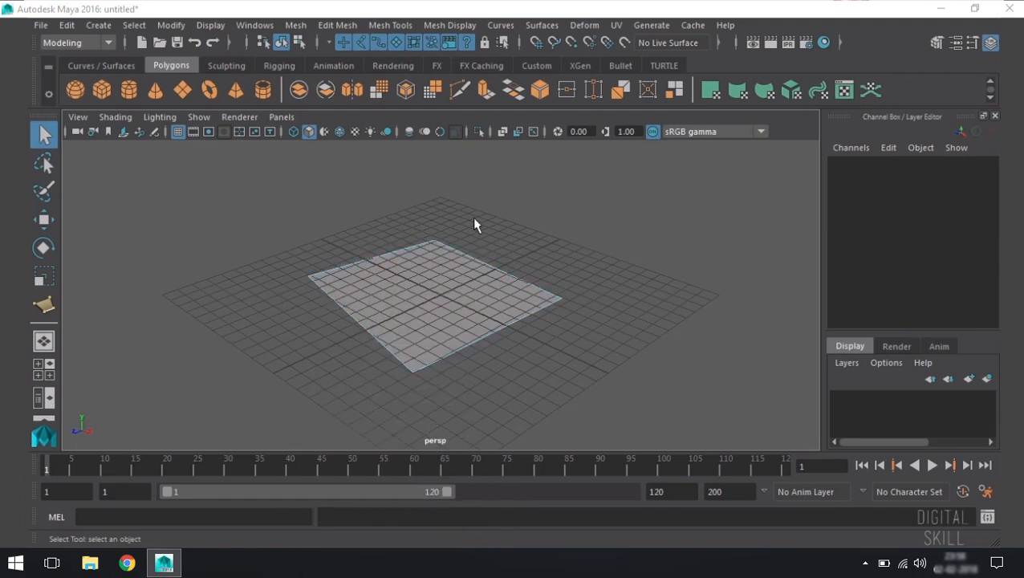
Draw a seven-sided polygon beside the four-sided one, over the grid's edge, with the Create Polygon tool.
left_click(44, 306)
left_click(603, 238)
left_click(575, 305)
left_click(606, 375)
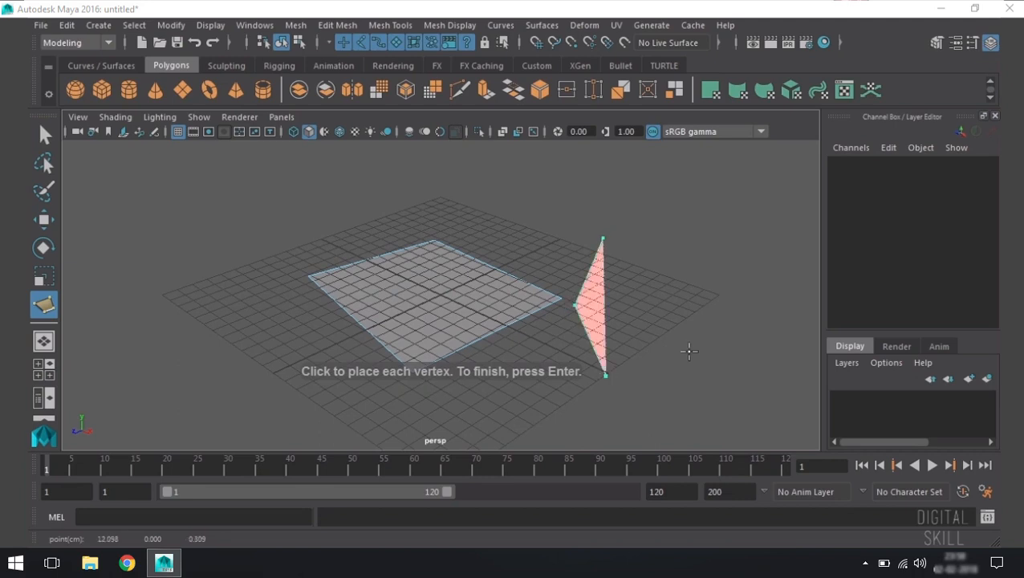
left_click(691, 353)
left_click(756, 299)
left_click(725, 227)
left_click(646, 203)
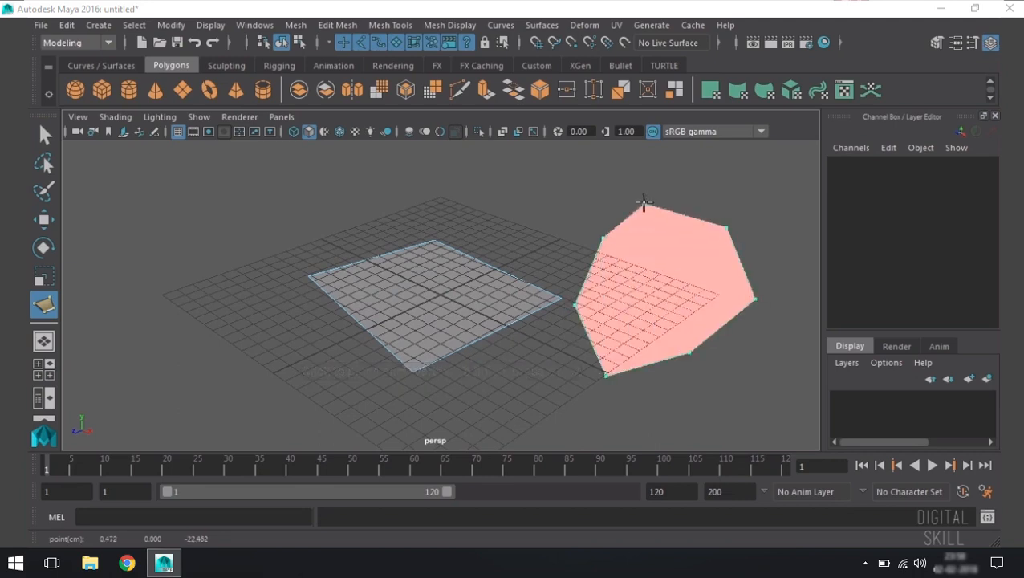
key("Return")
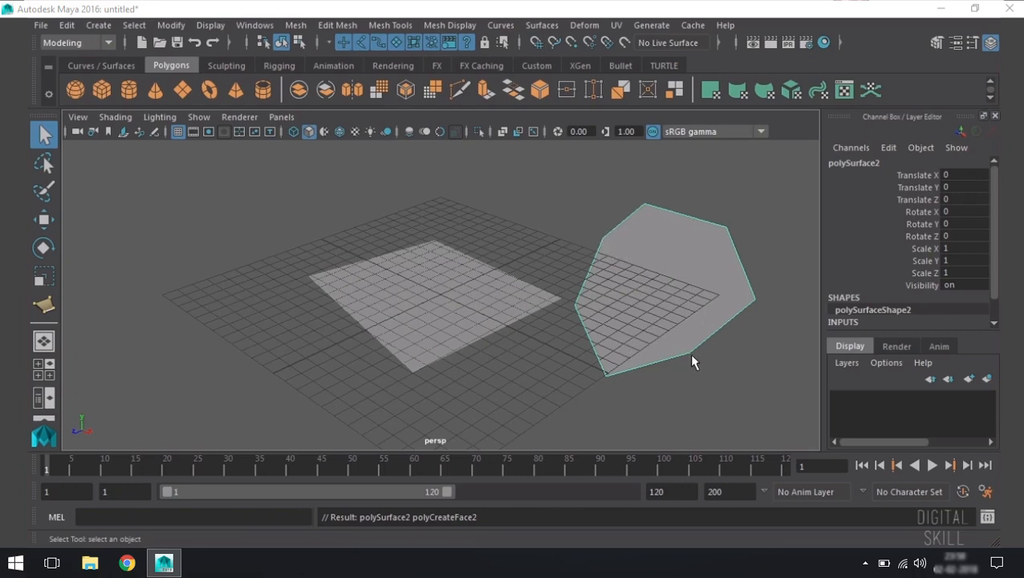
left_click(692, 315)
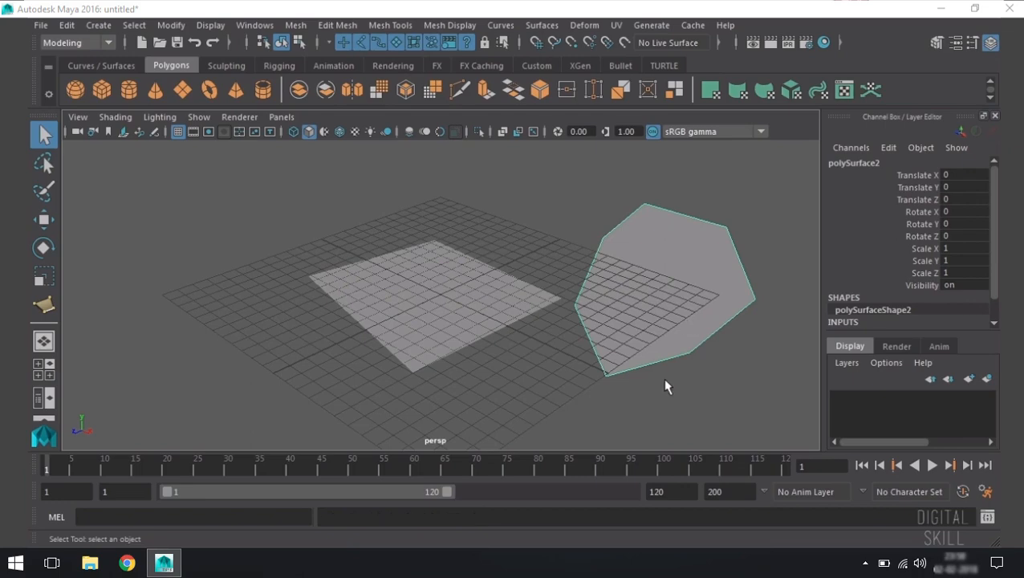